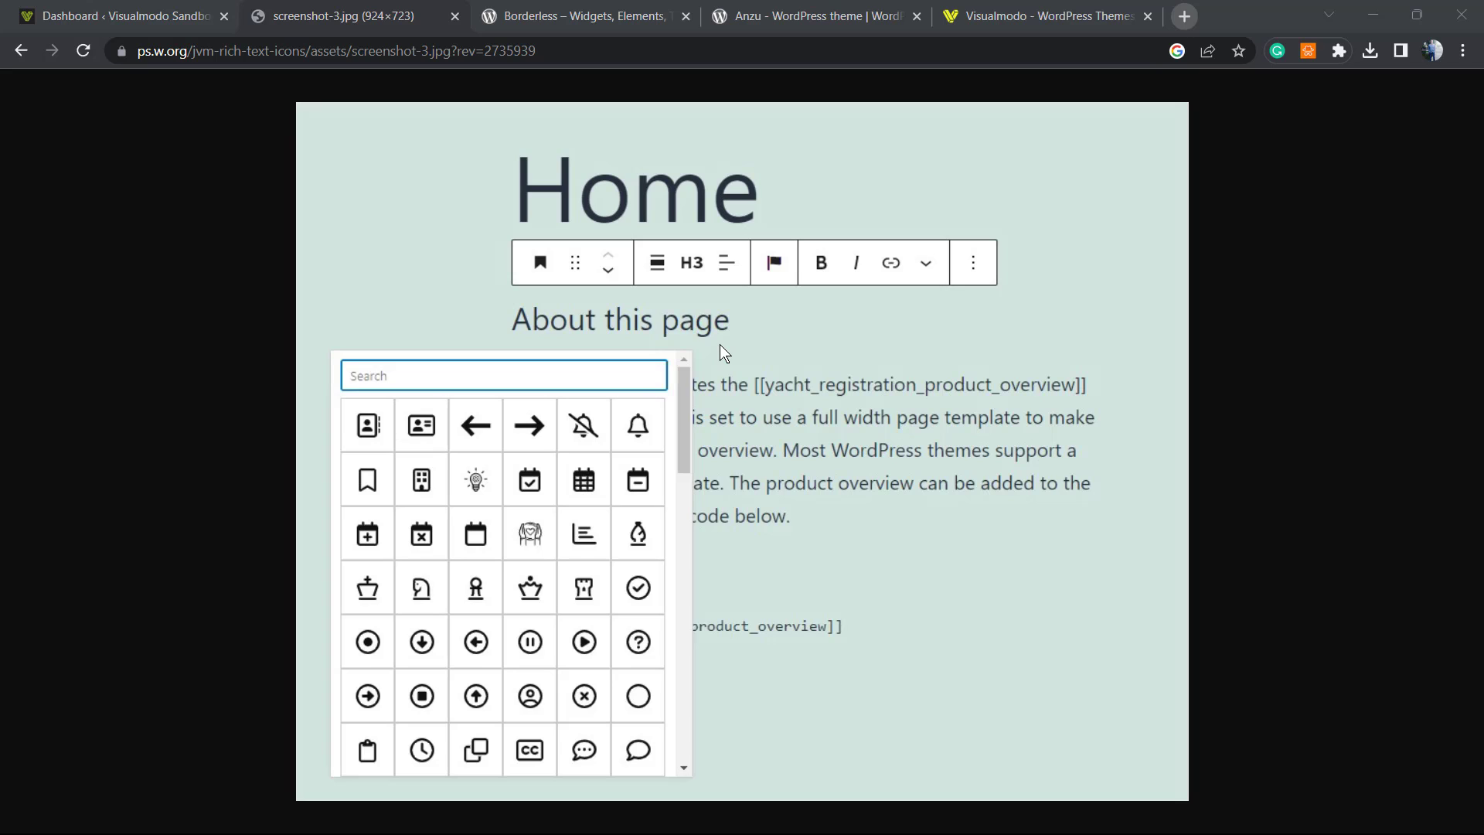
Return to the dashboard and go to Plugins > Add New
left_click(139, 15)
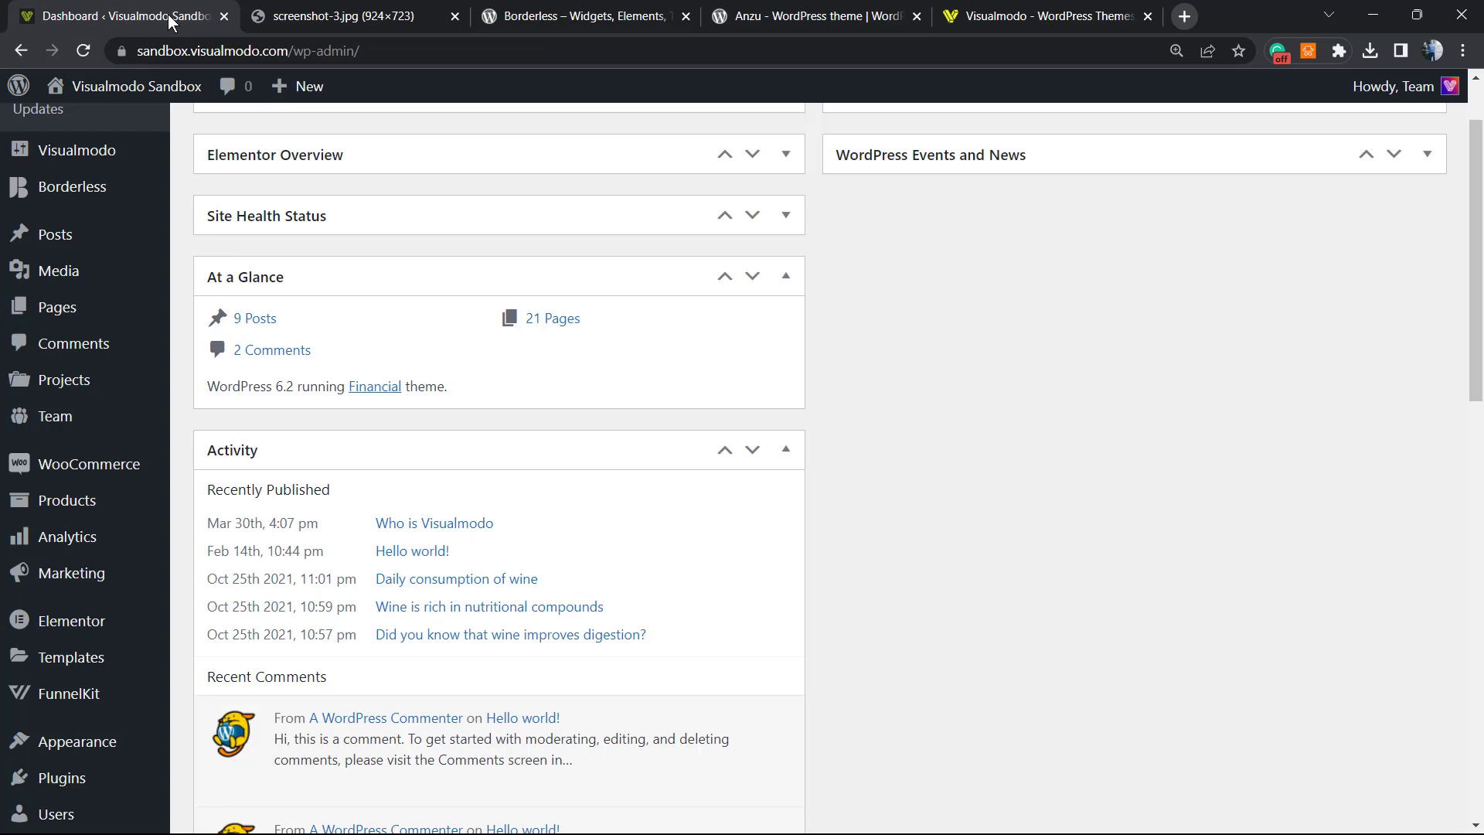
scroll(102, 464, "up", 2)
scroll(102, 464, "up", 1)
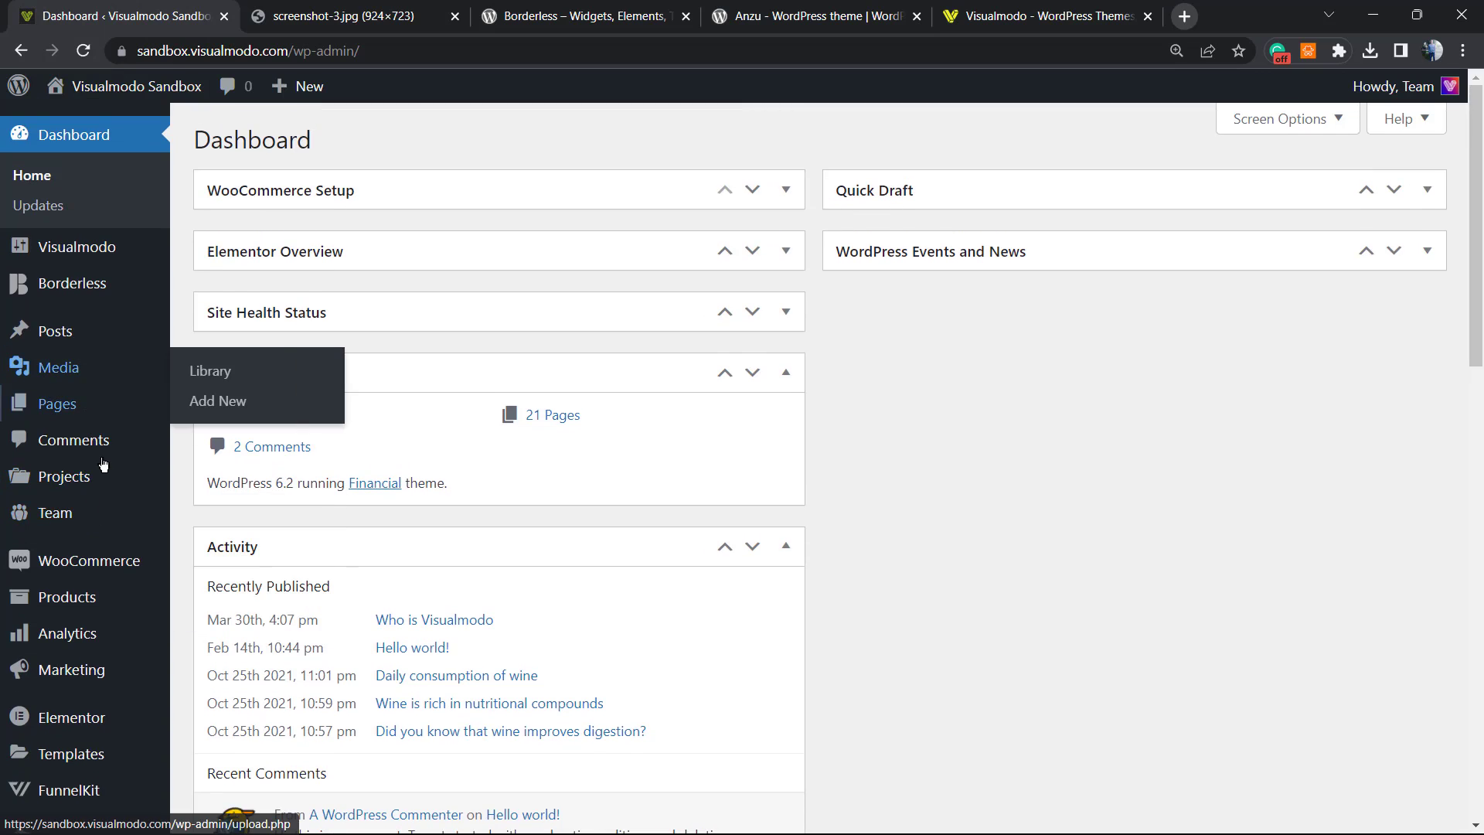
scroll(102, 464, "down", 3)
scroll(185, 429, "up", 3)
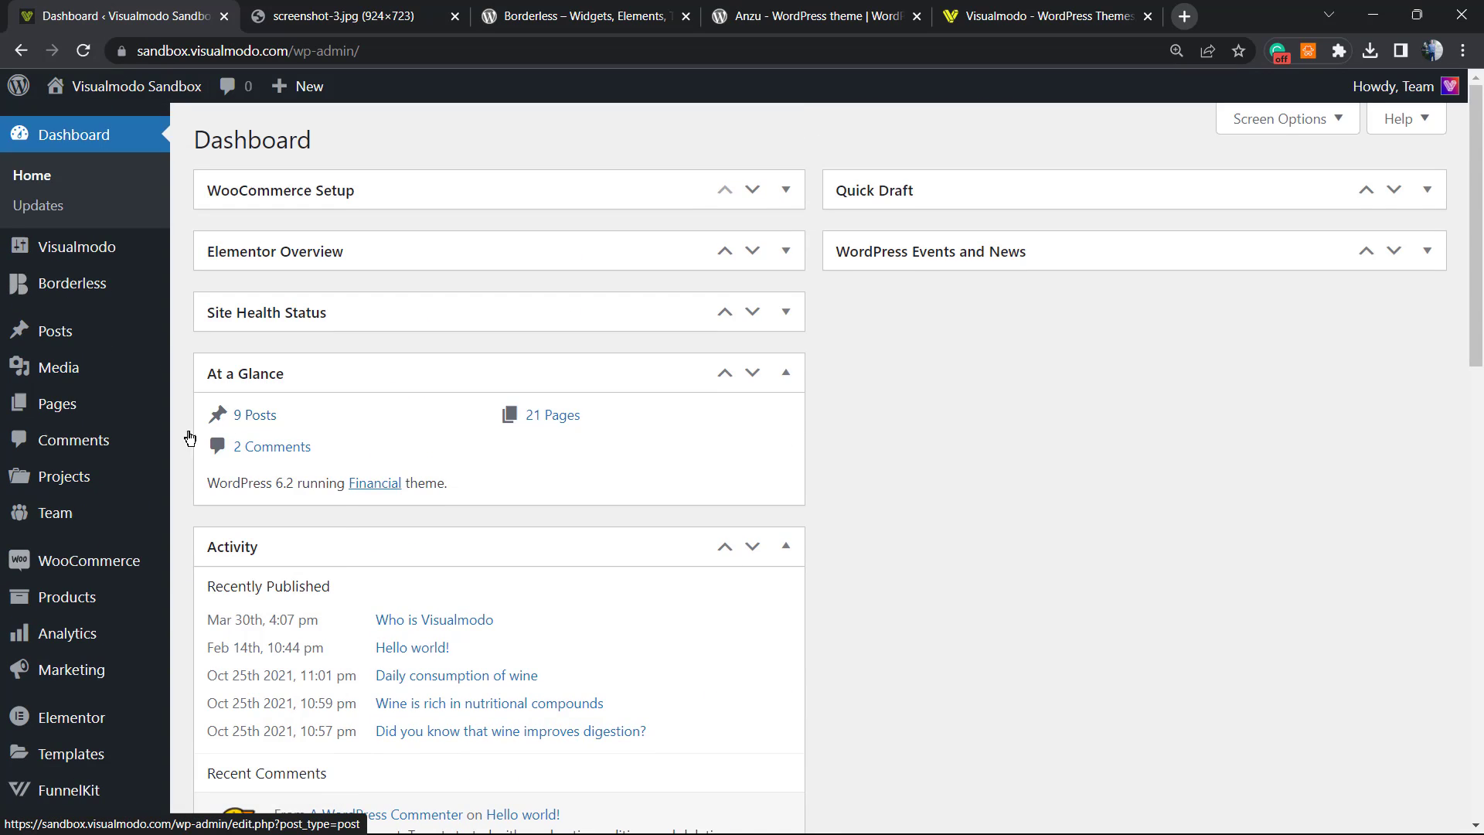
scroll(189, 437, "down", 3)
scroll(189, 463, "down", 2)
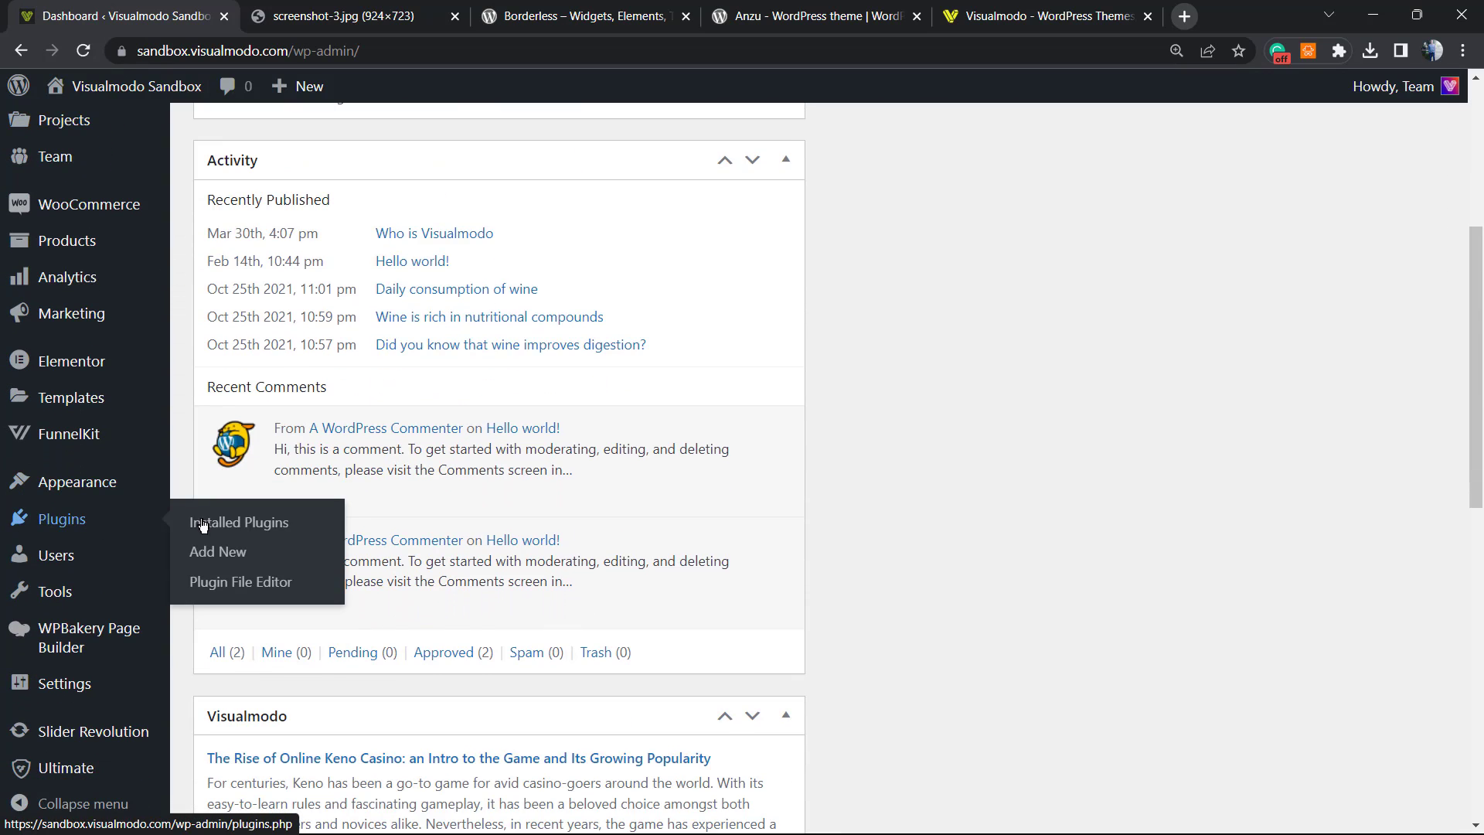
left_click(219, 552)
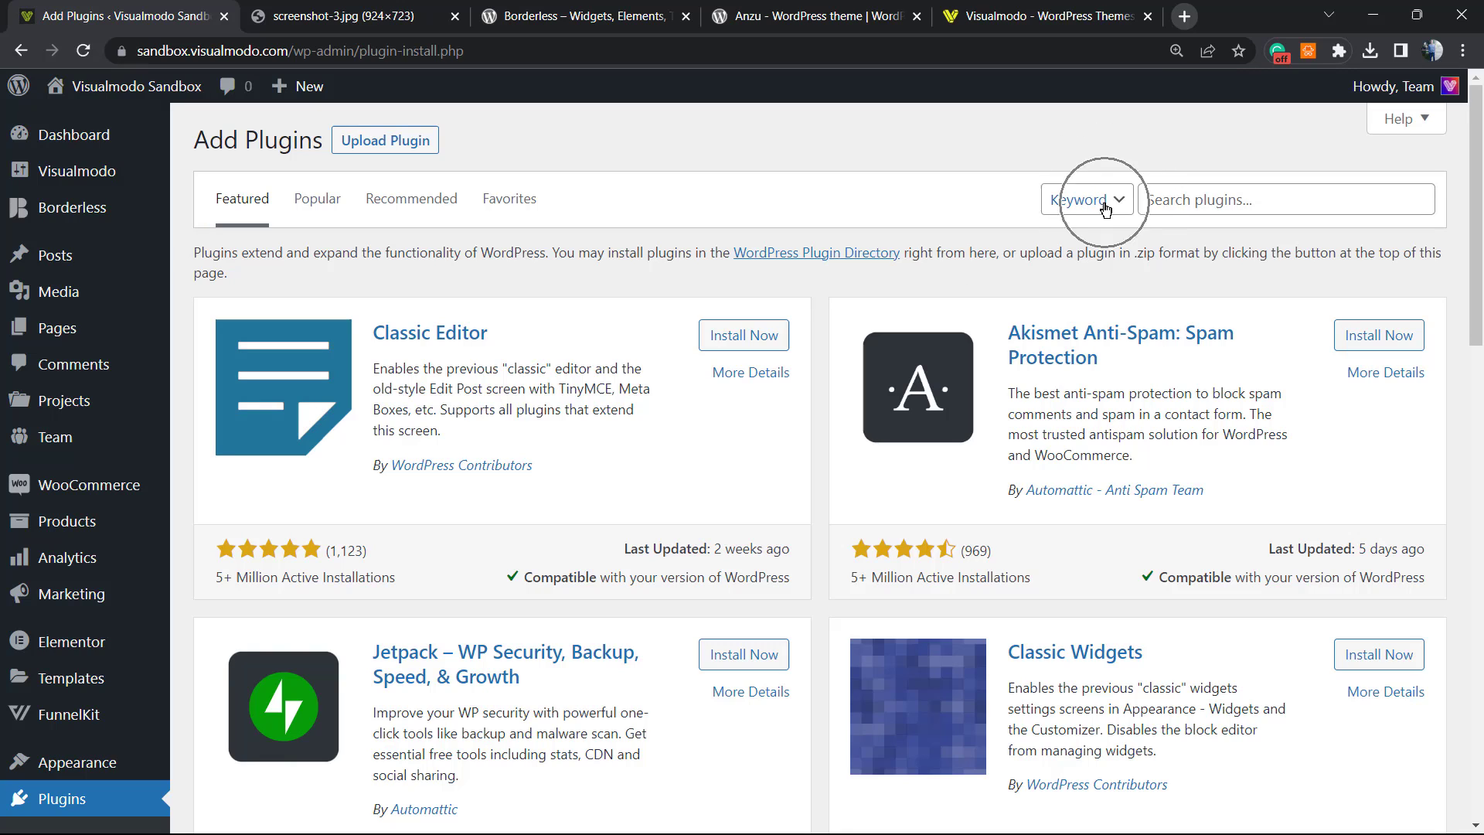
Search for 'JVM Gutenberg Rich Text Icons', then install and activate it
left_click(1208, 200)
type("JVM Gutenberg Rich Text Icons")
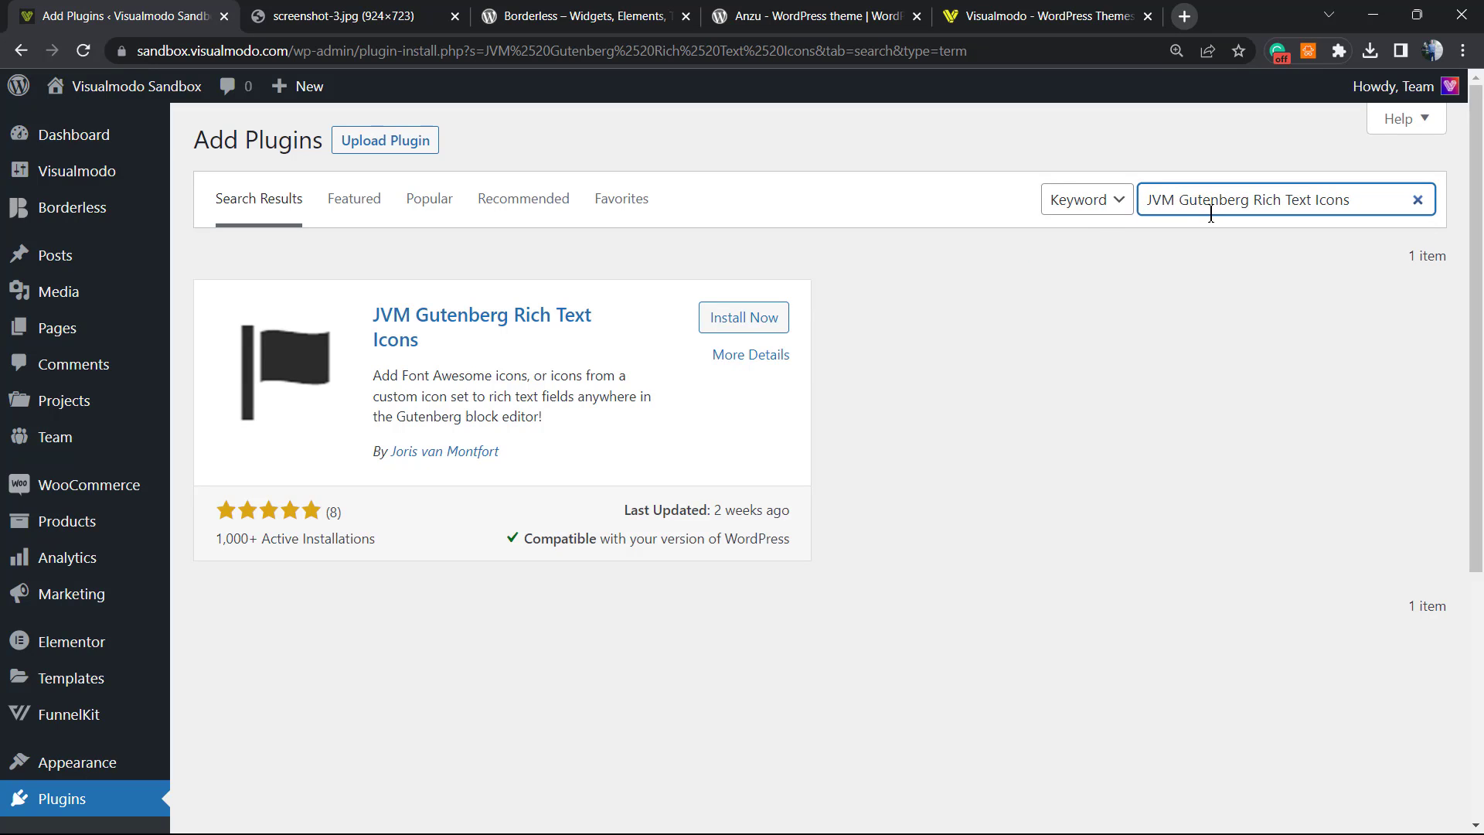
left_click(763, 299)
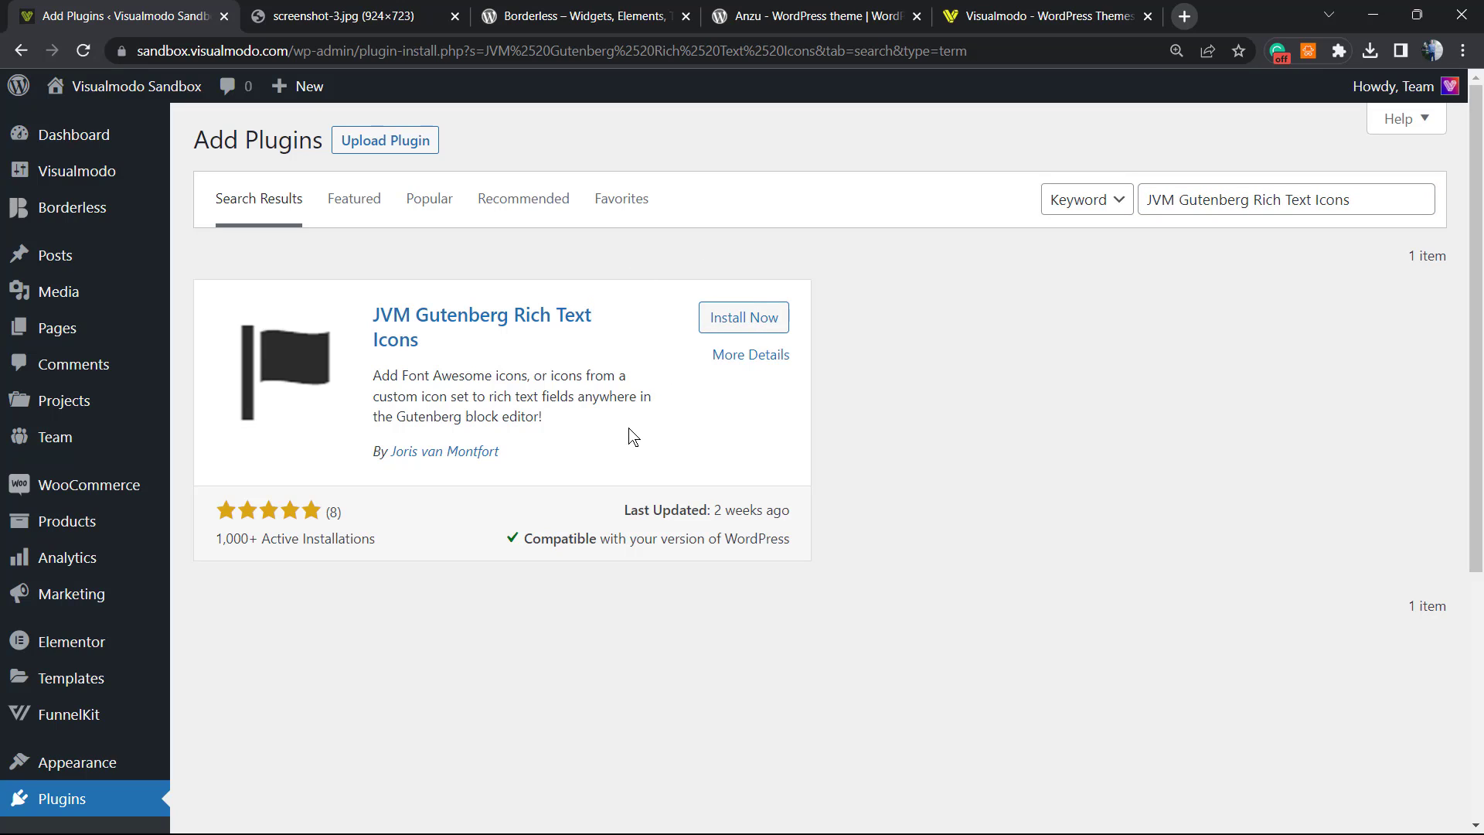
left_click(744, 318)
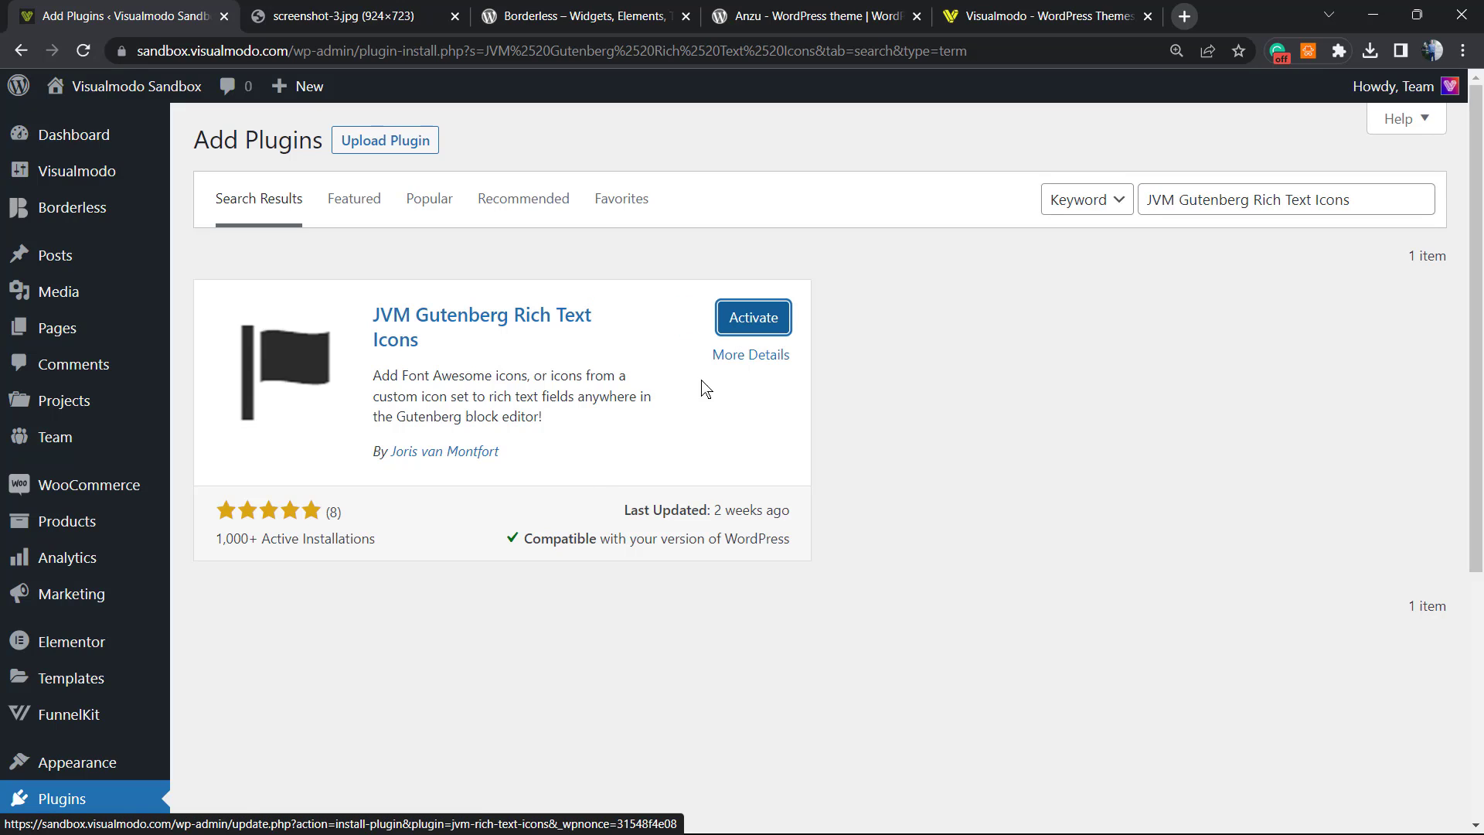
left_click(767, 320)
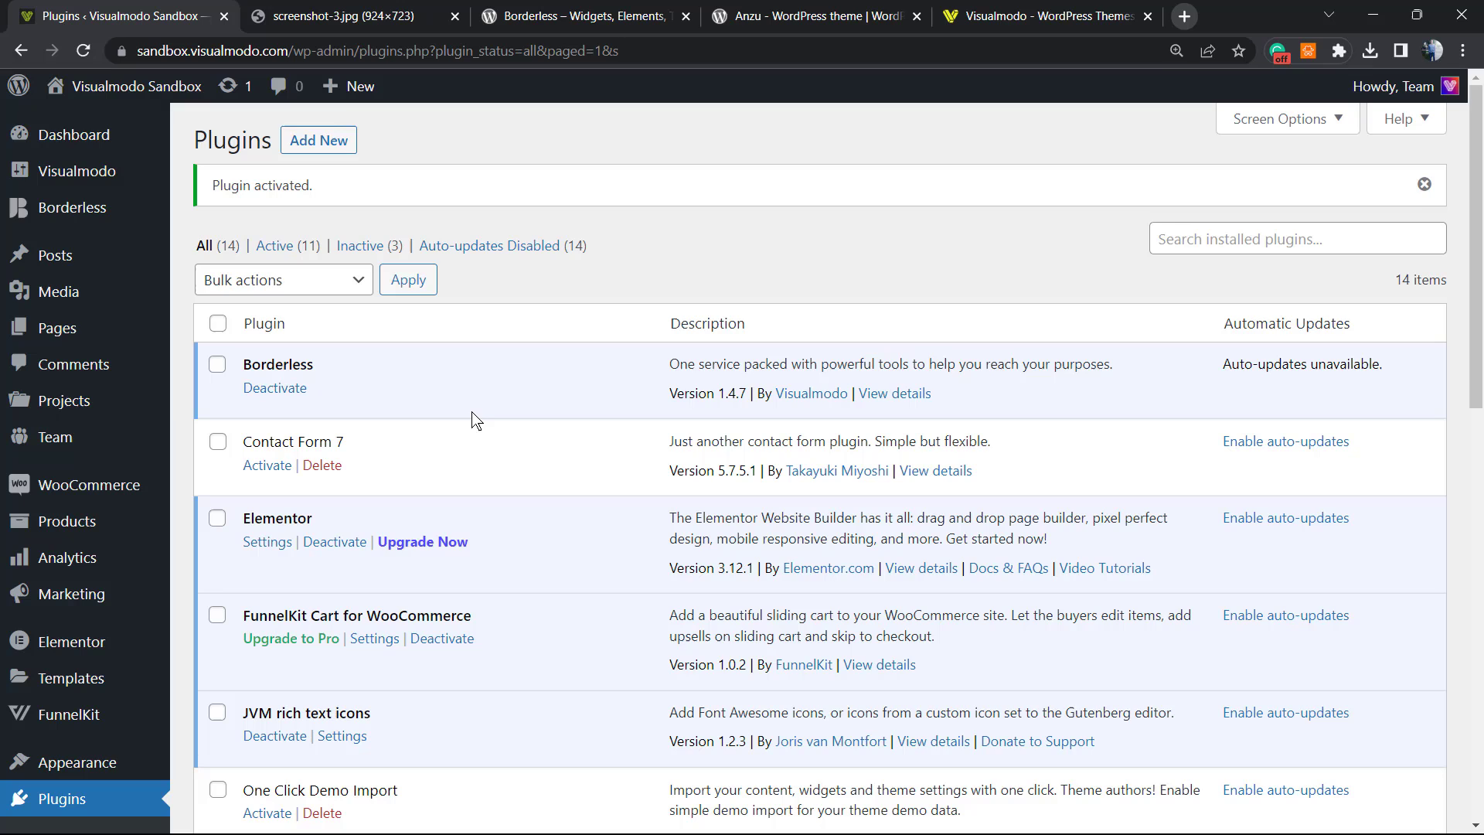
mouse_move(54, 255)
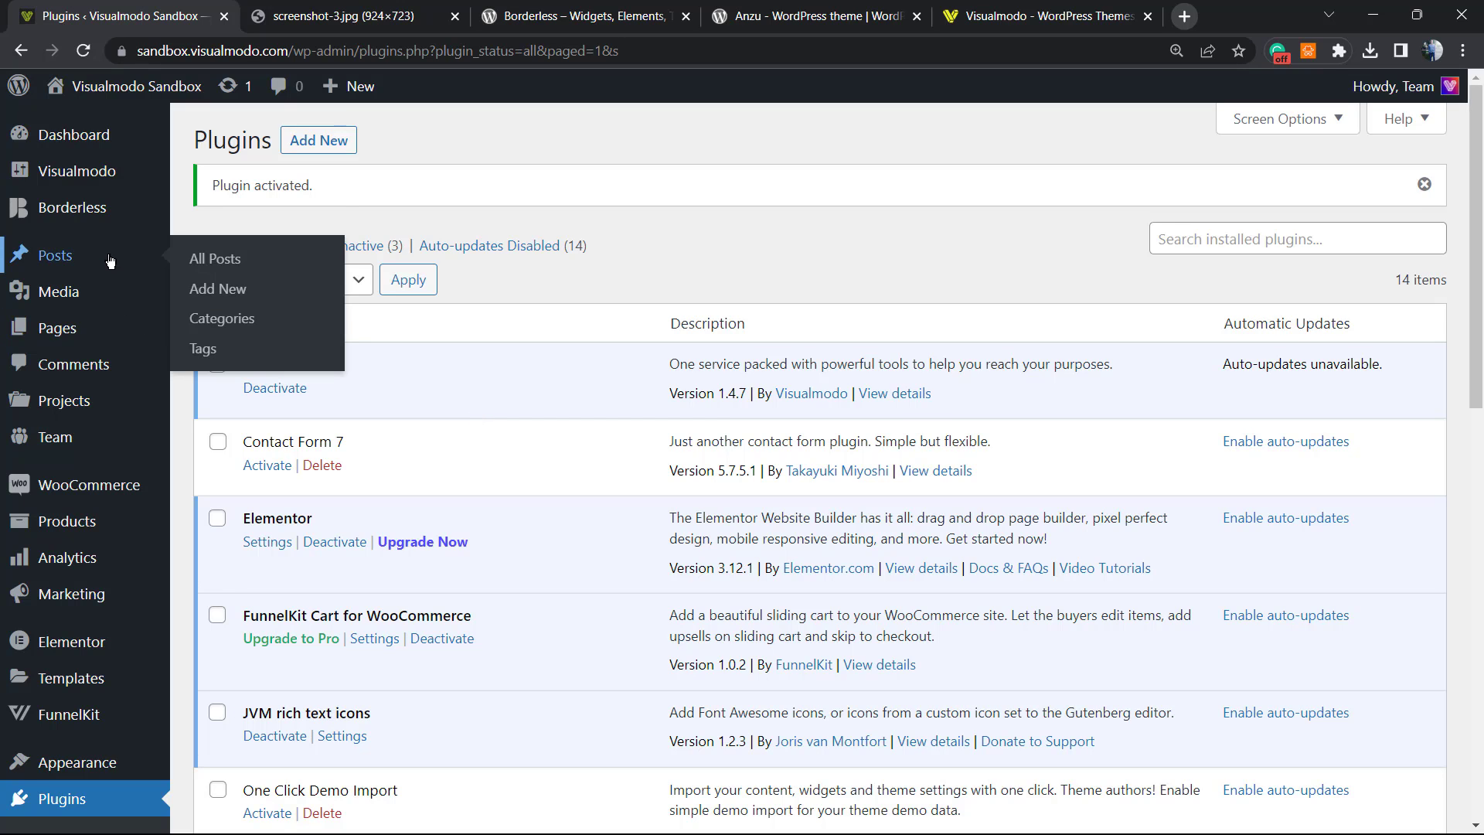
Open 'Who is Visualmodo' from All Posts and add an empty paragraph after the welcome text
left_click(314, 318)
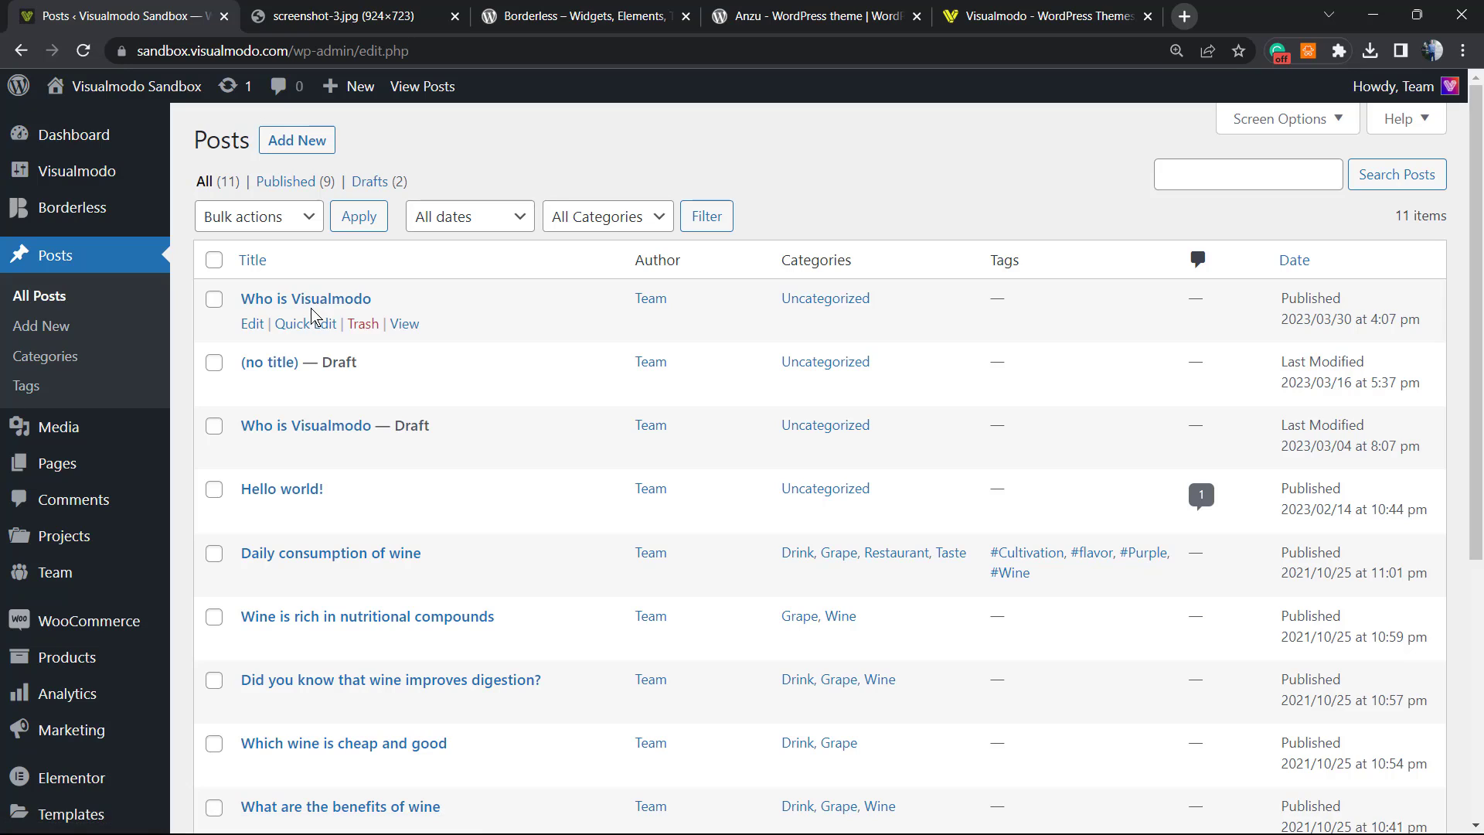
left_click(369, 301)
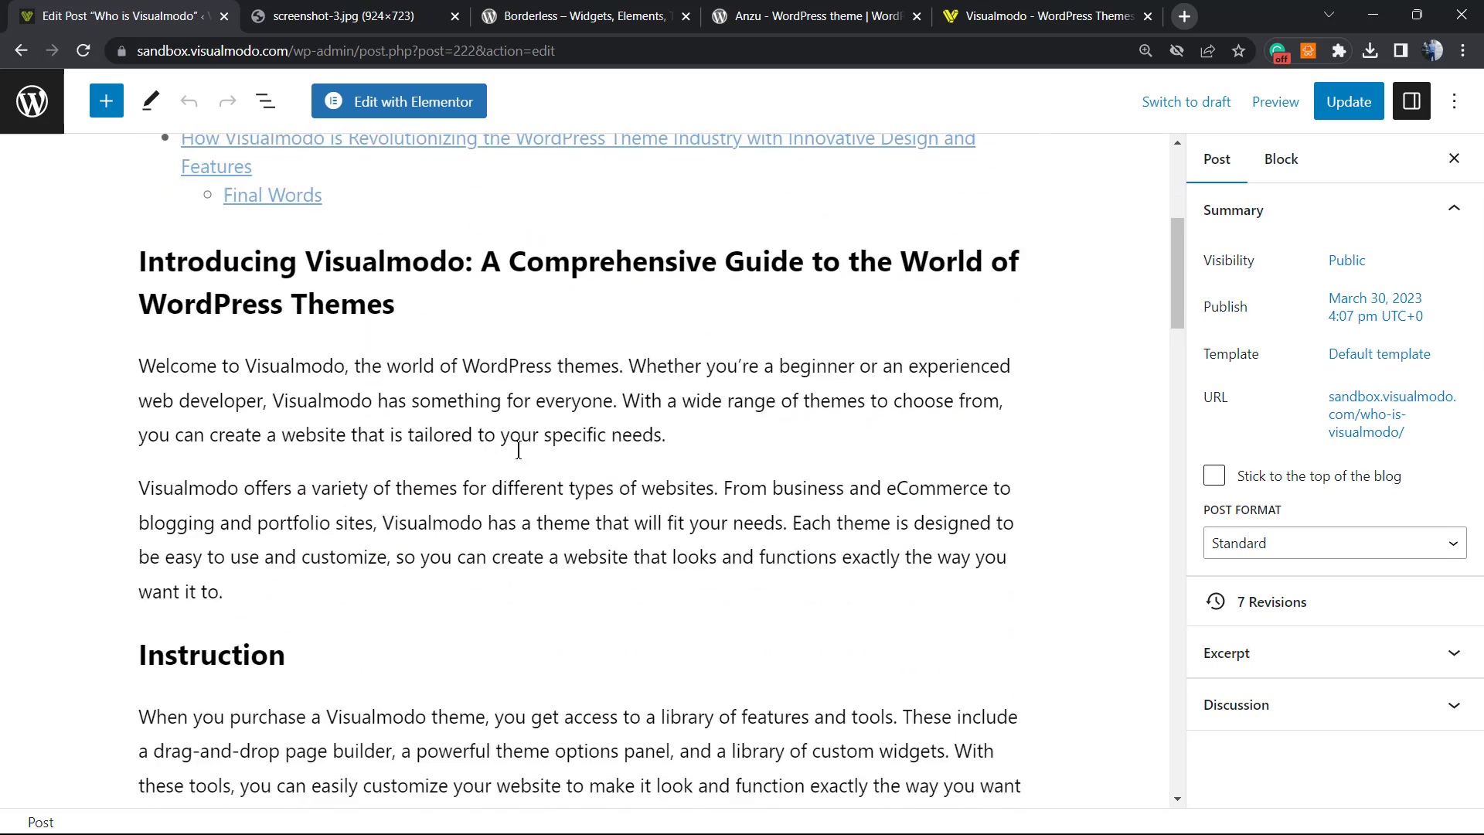
scroll(762, 433, "up", 1)
left_click(751, 466)
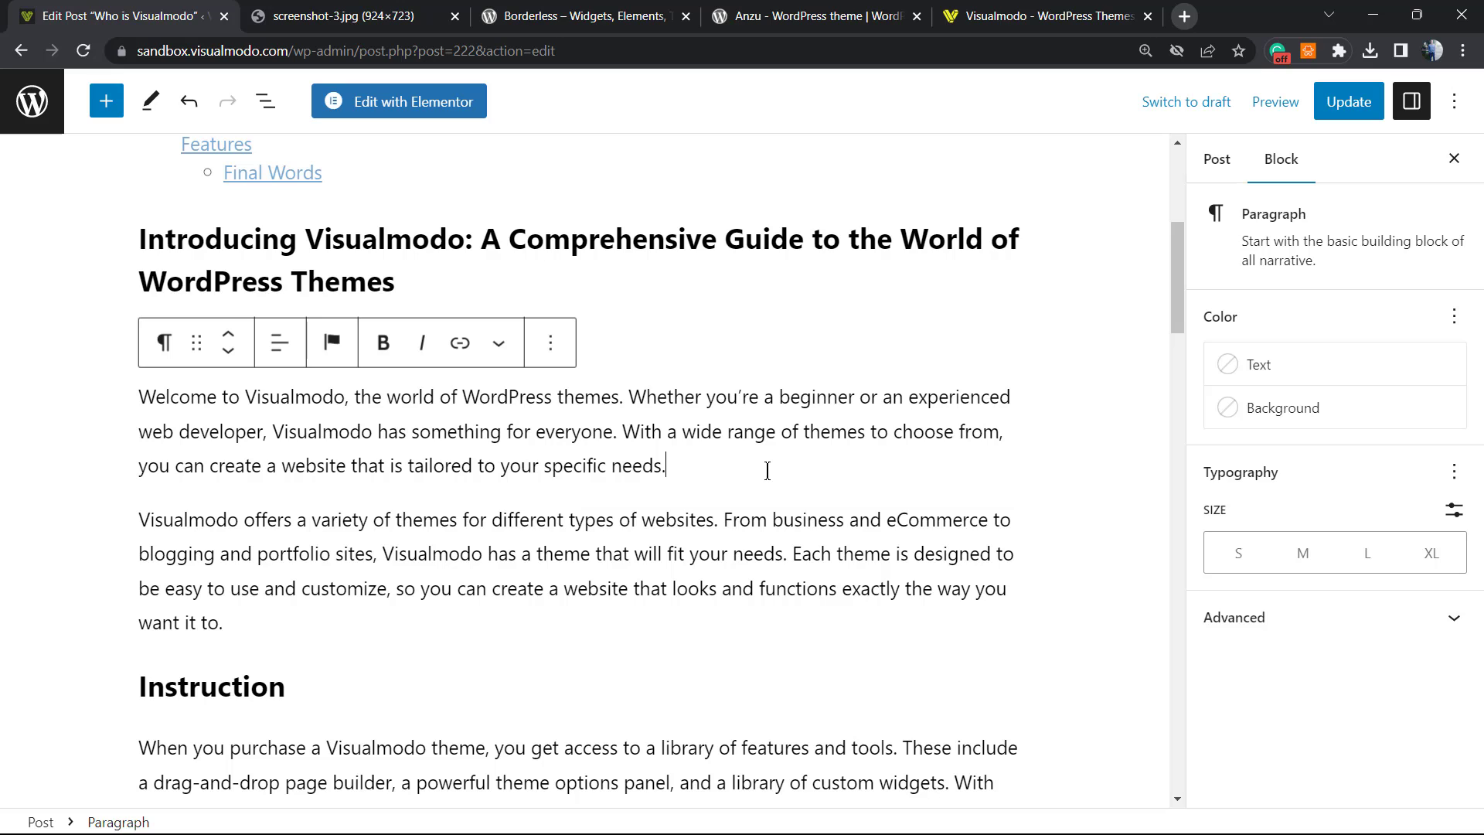
key("Return")
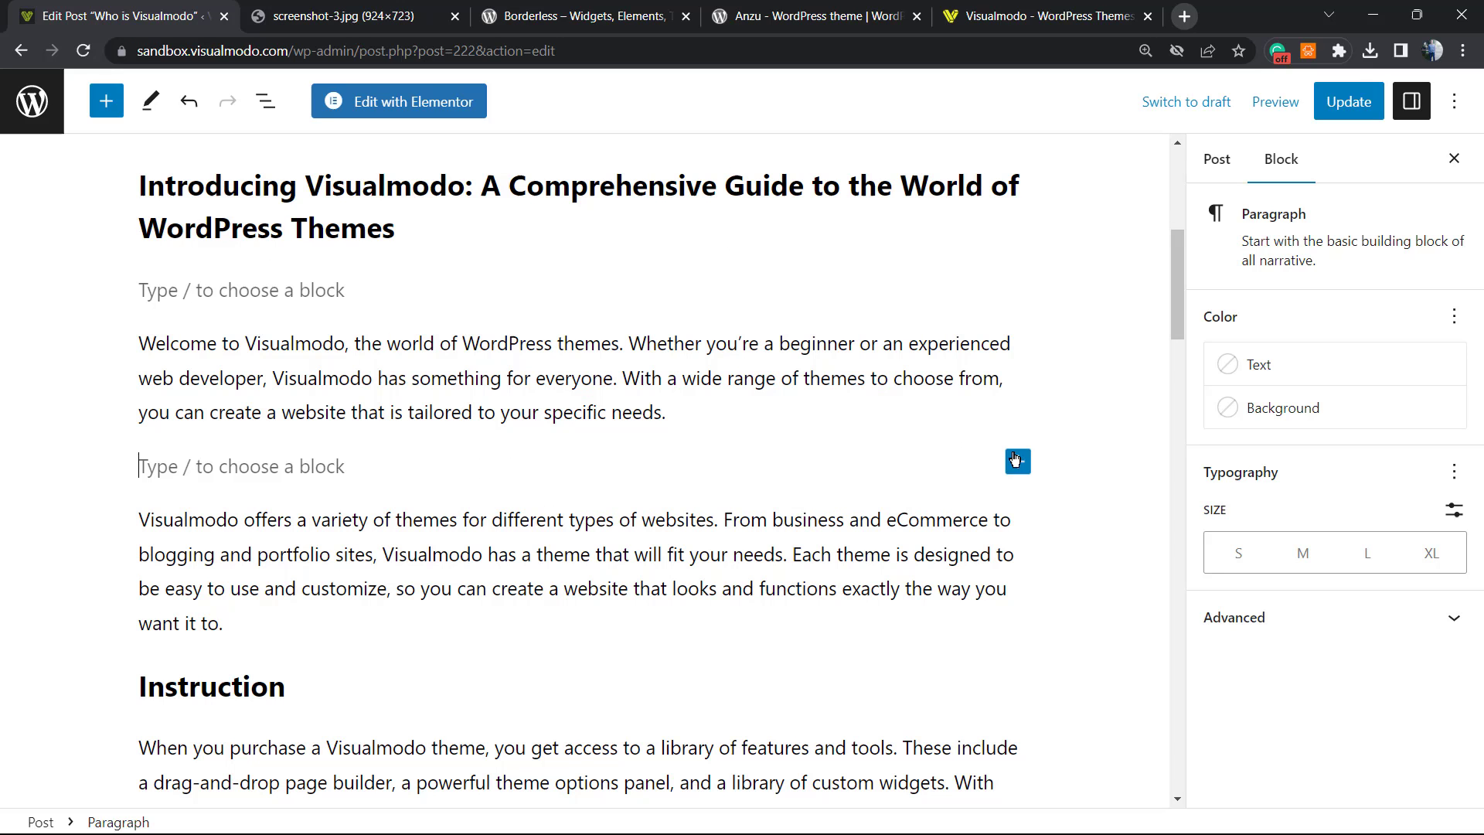
Insert an inline icon after 'create a' in the offers paragraph, then delete the icon and 'a'
left_click(558, 588)
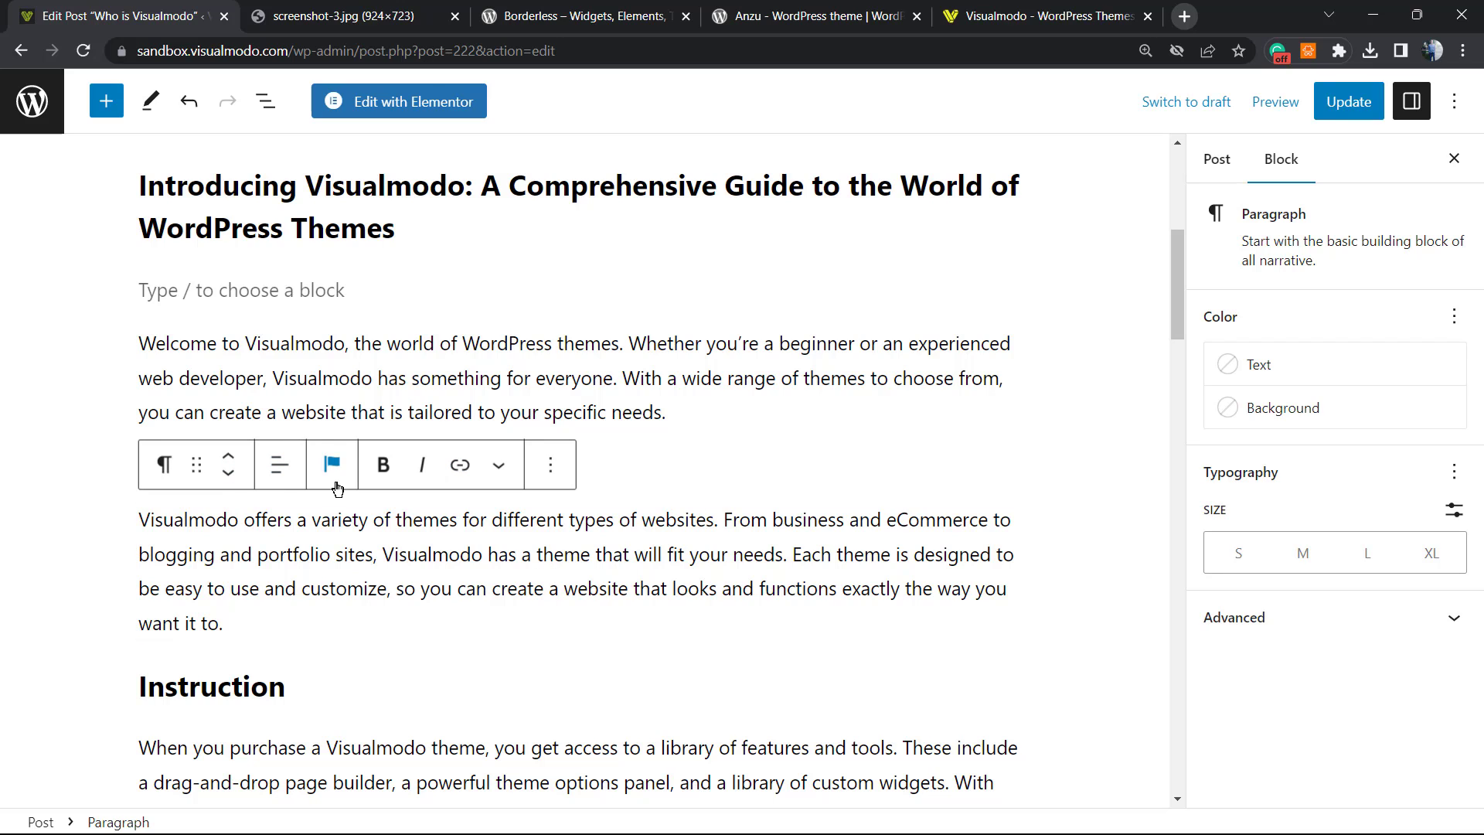
left_click(331, 465)
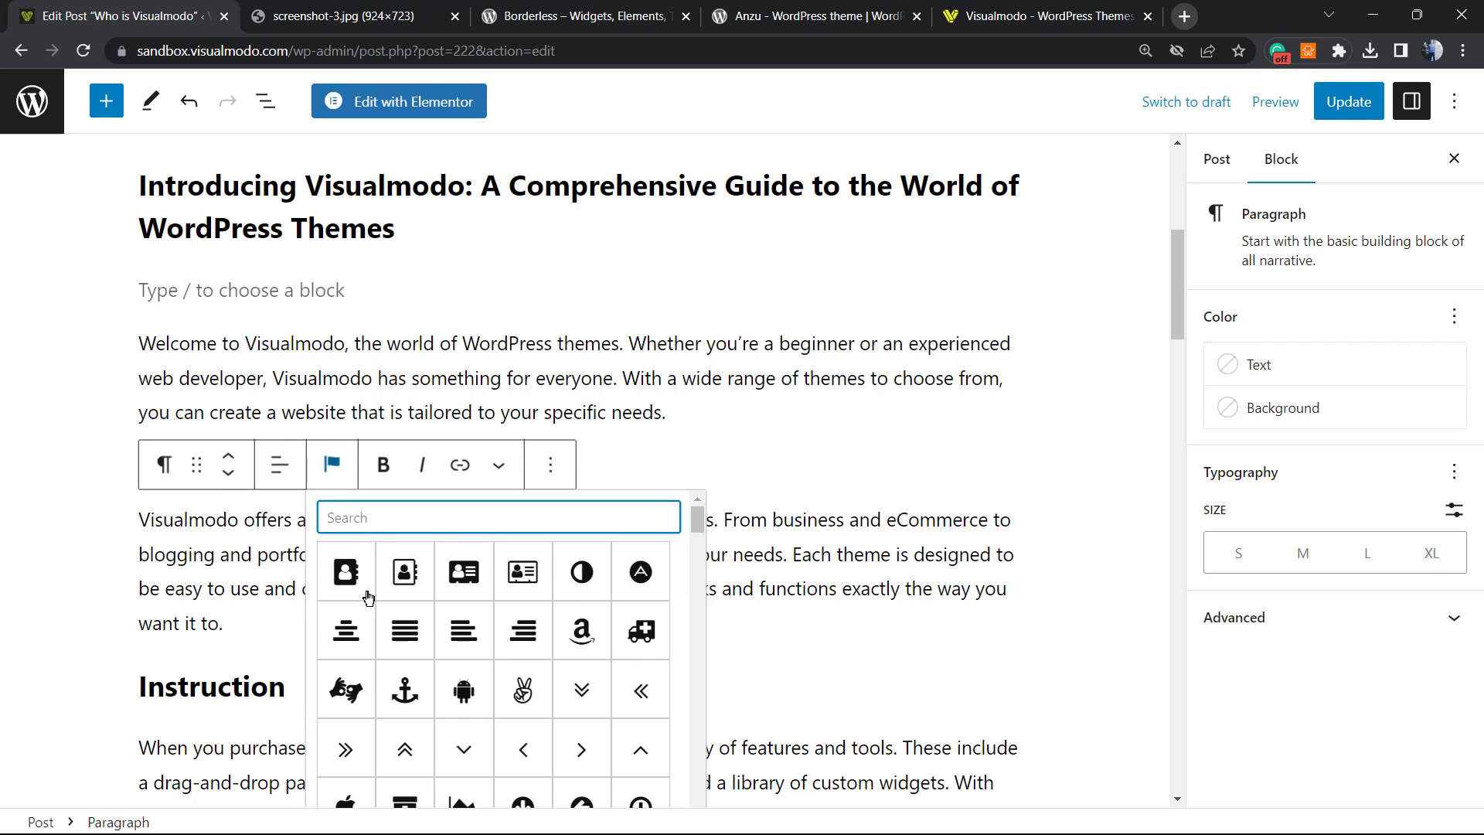
scroll(503, 608, "down", 3)
scroll(503, 607, "down", 2)
scroll(534, 638, "up", 5)
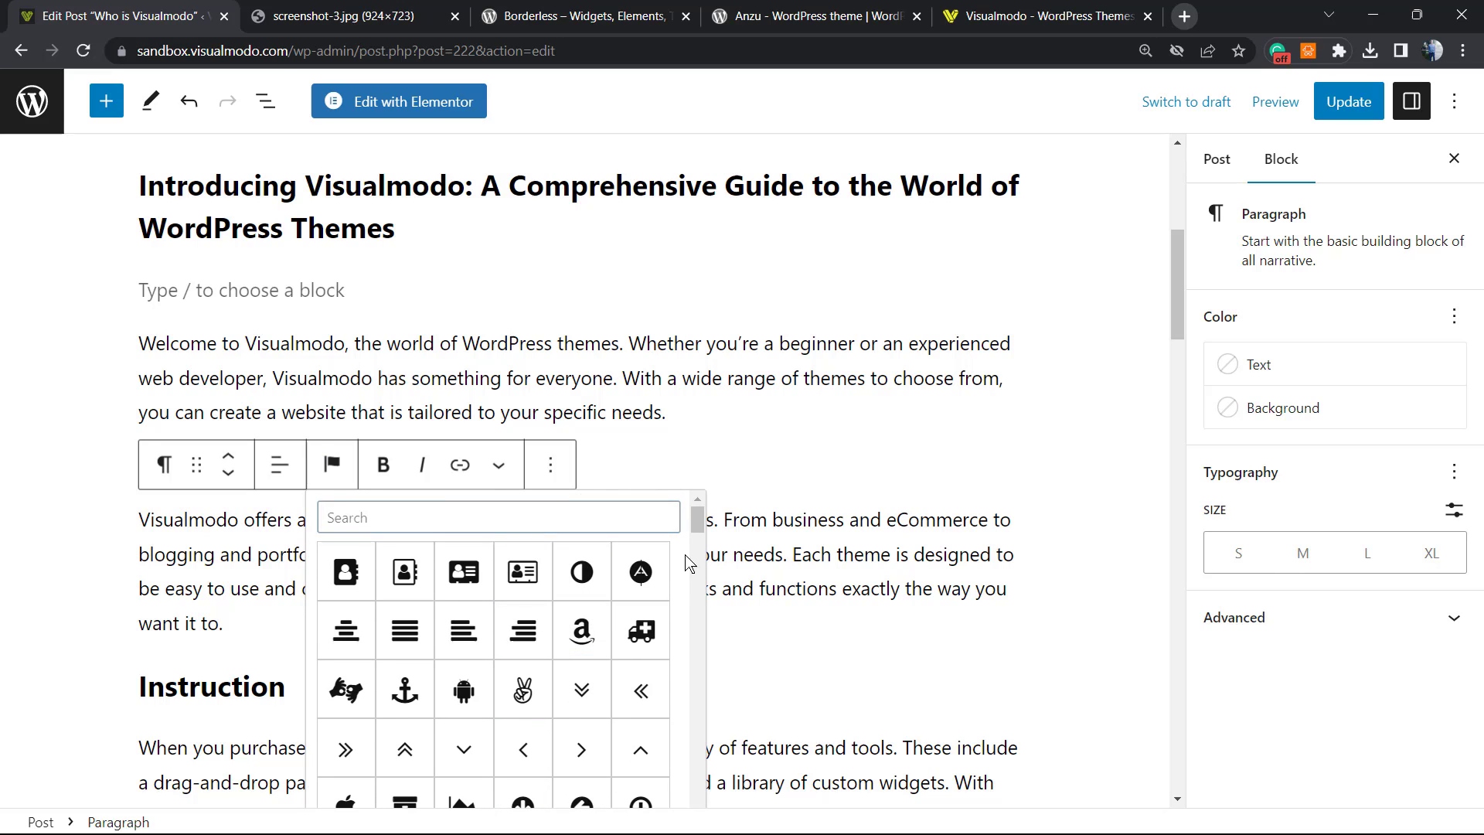
left_click(649, 572)
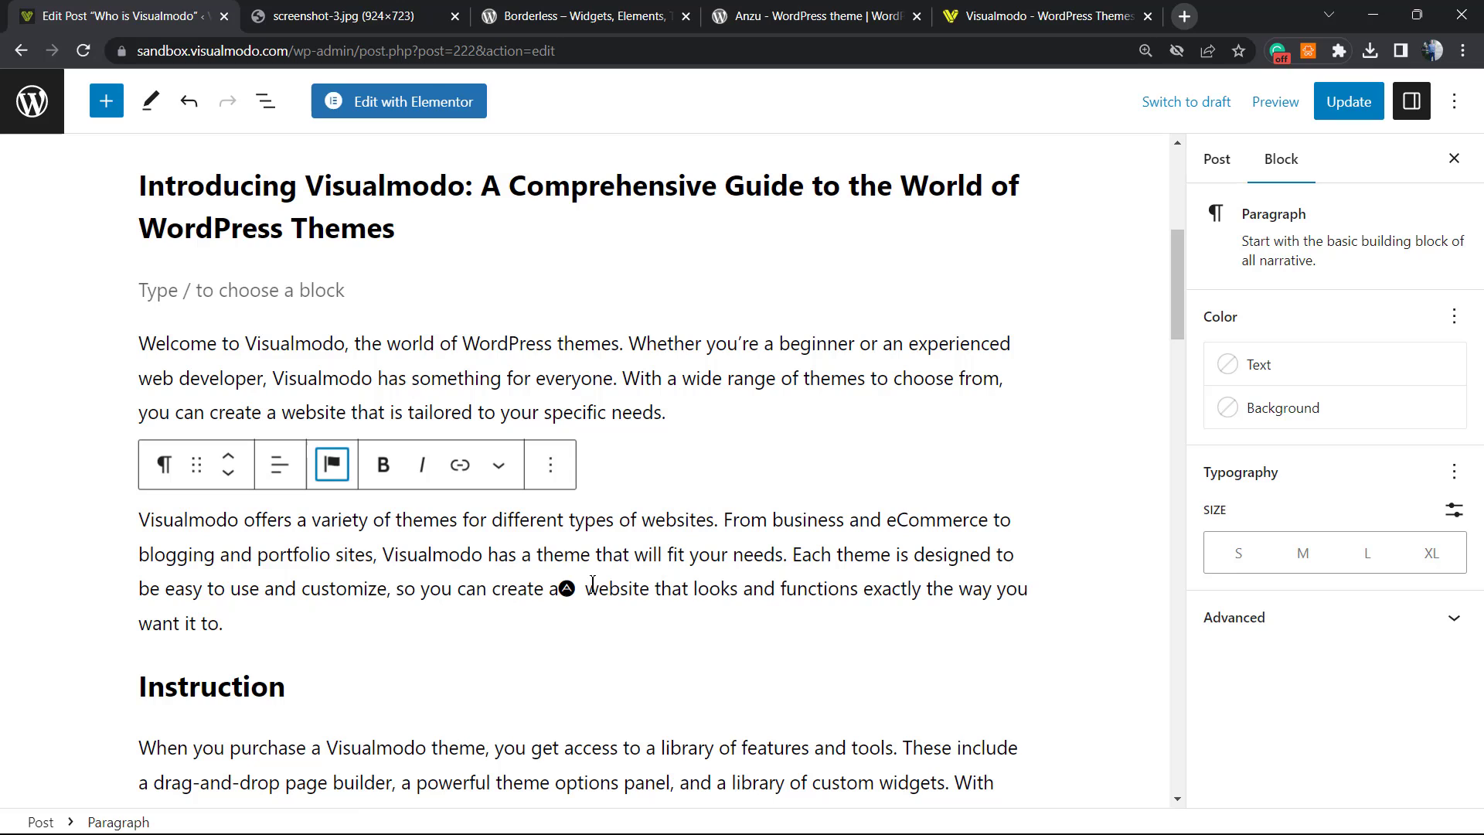
left_click(557, 588)
key("BackSpace")
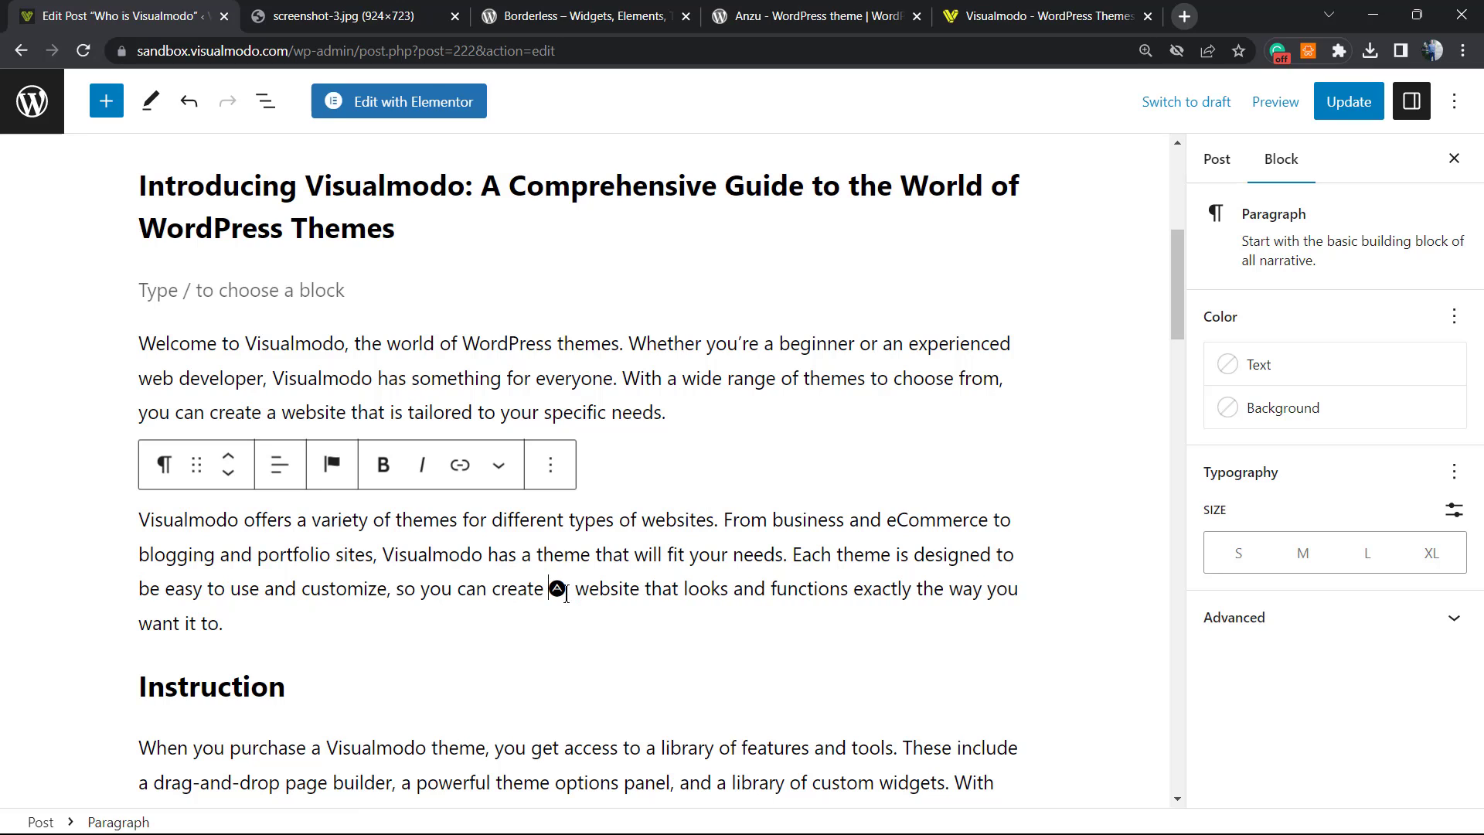
key("BackSpace")
left_click(352, 623)
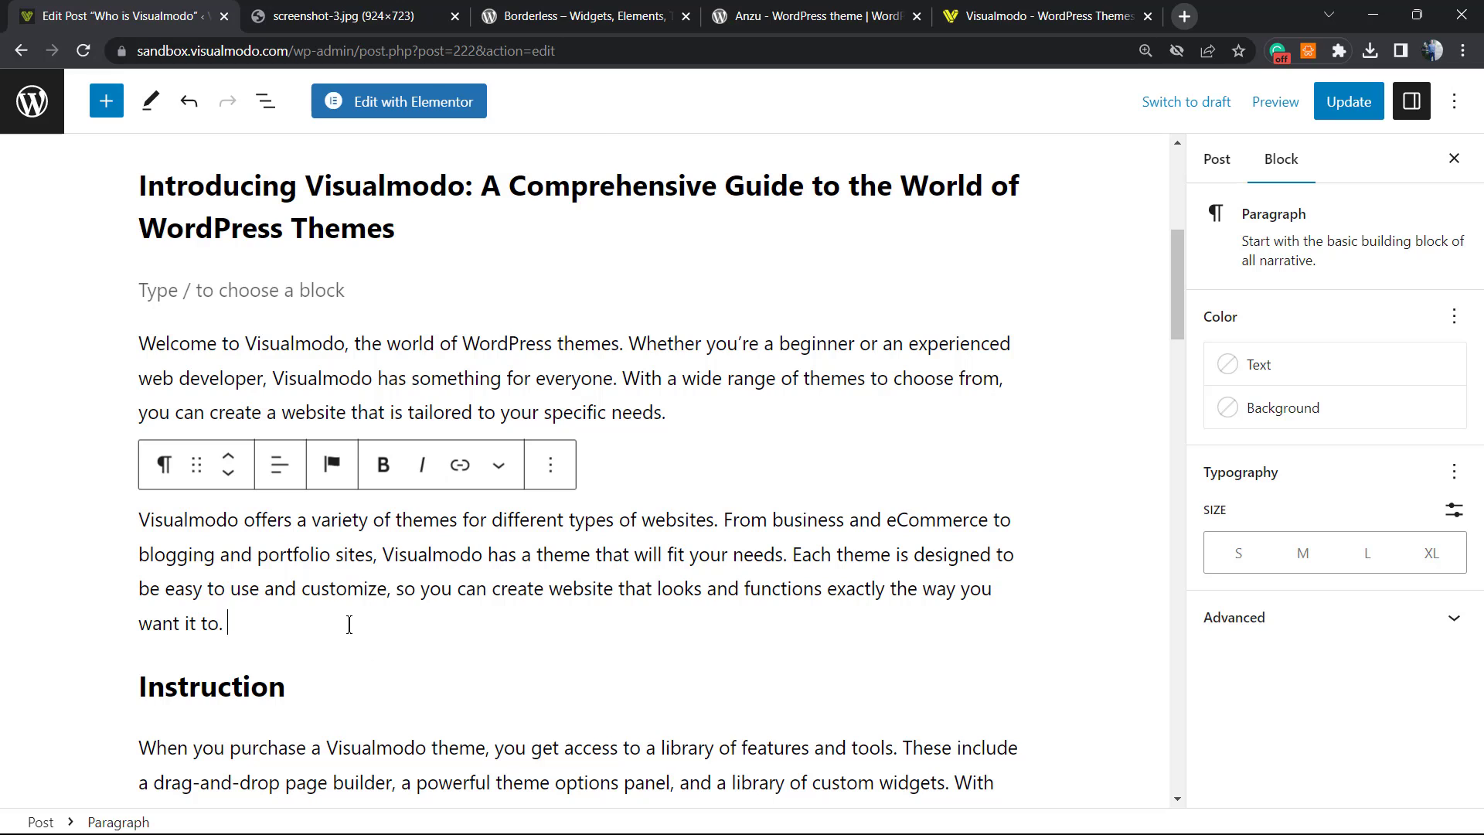
Add a paragraph below the offers paragraph holding only the address-book icon
key("Return")
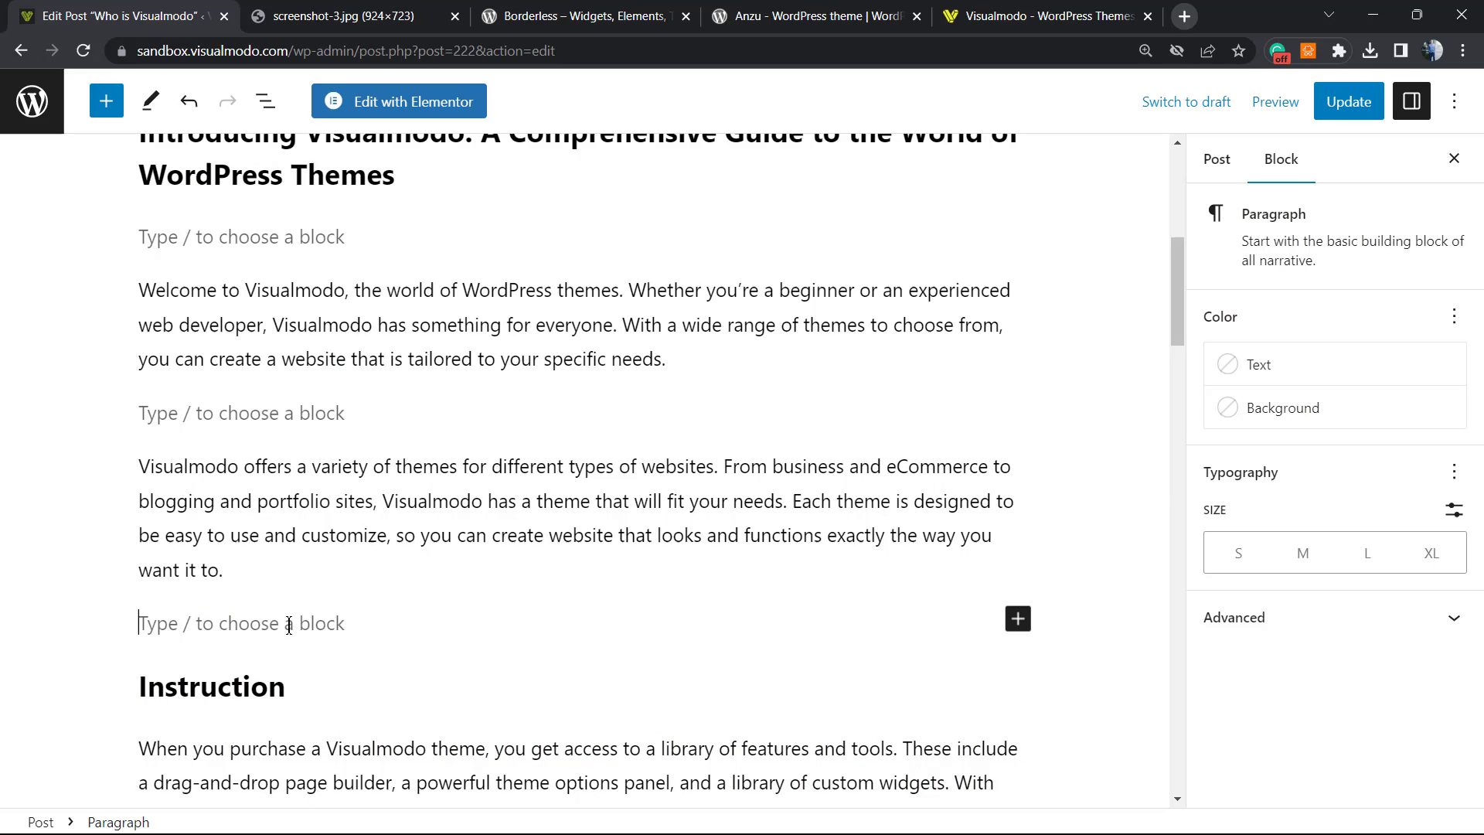
type("f")
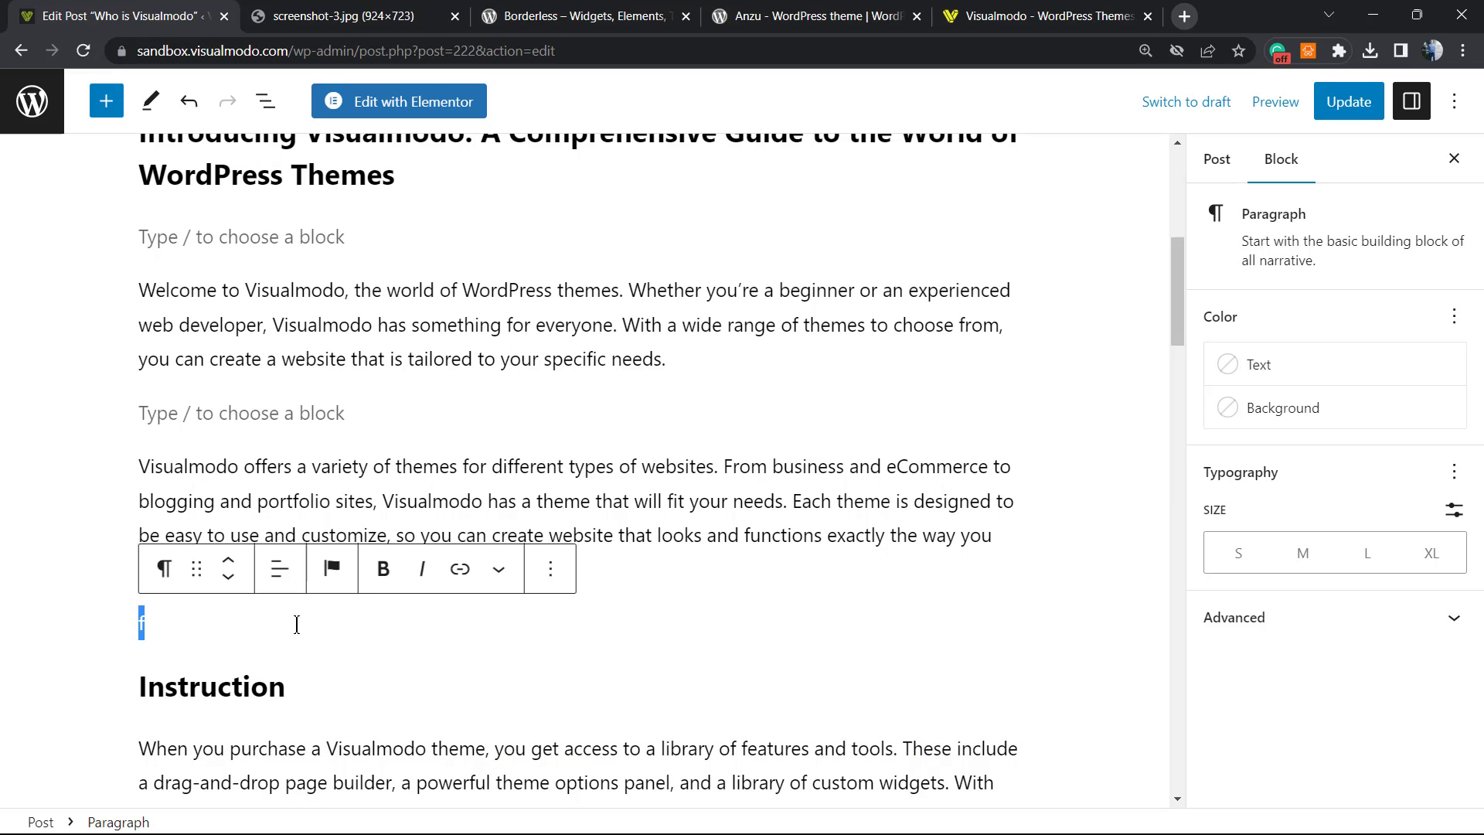
key("BackSpace")
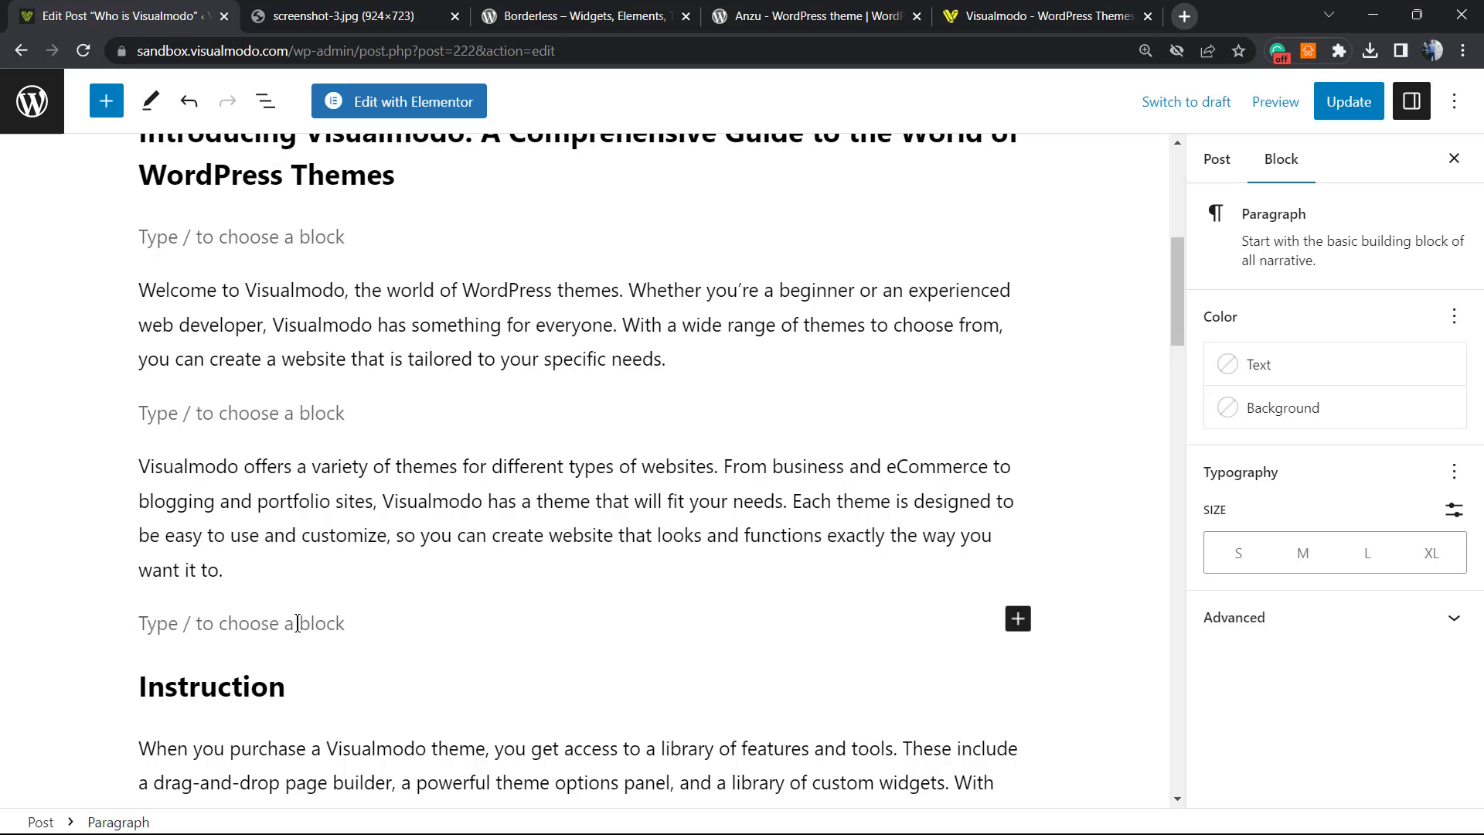
type("f")
double_click(141, 623)
left_click(332, 568)
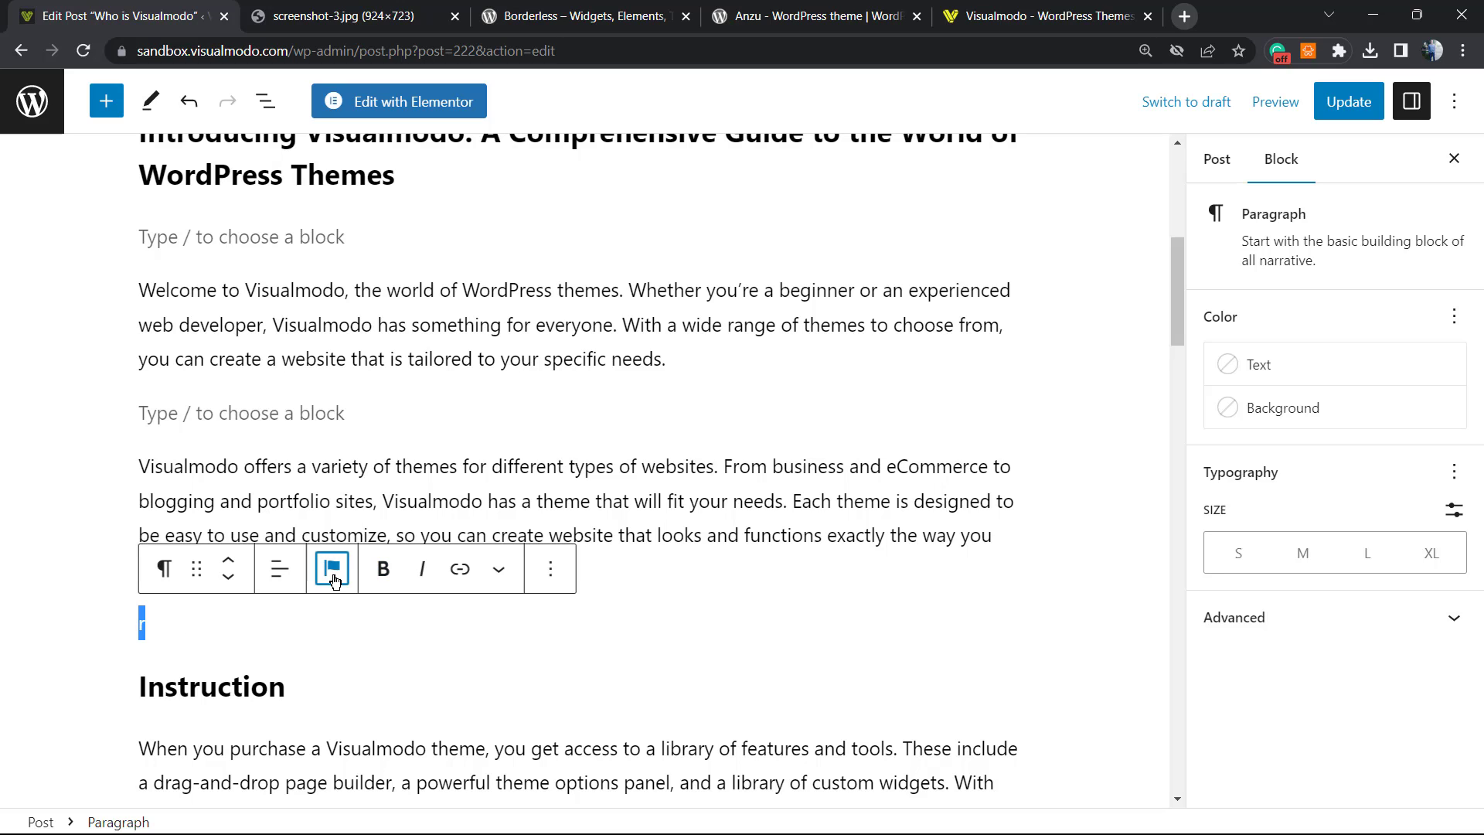
left_click(332, 568)
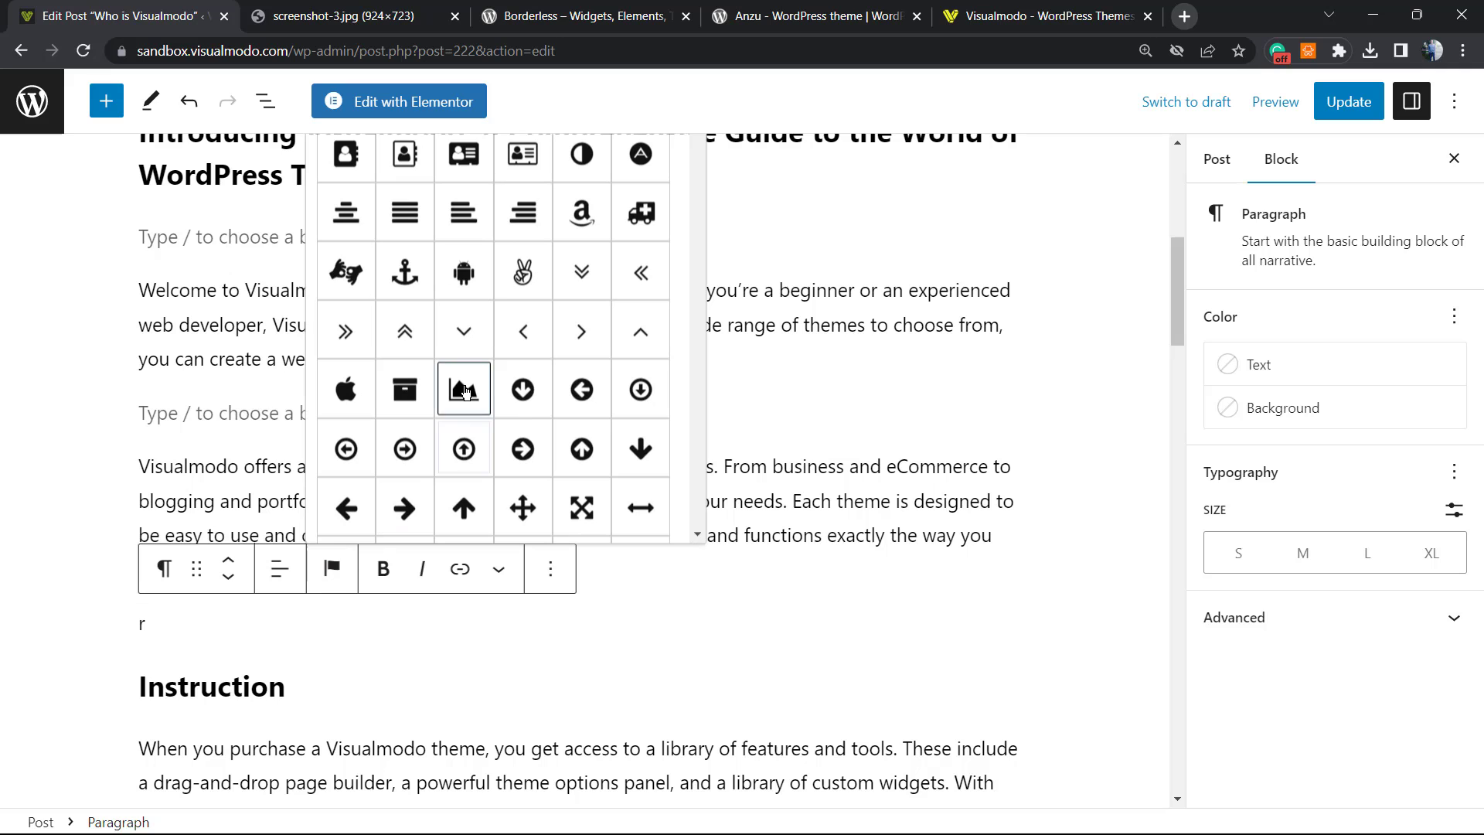
scroll(521, 394, "up", 3)
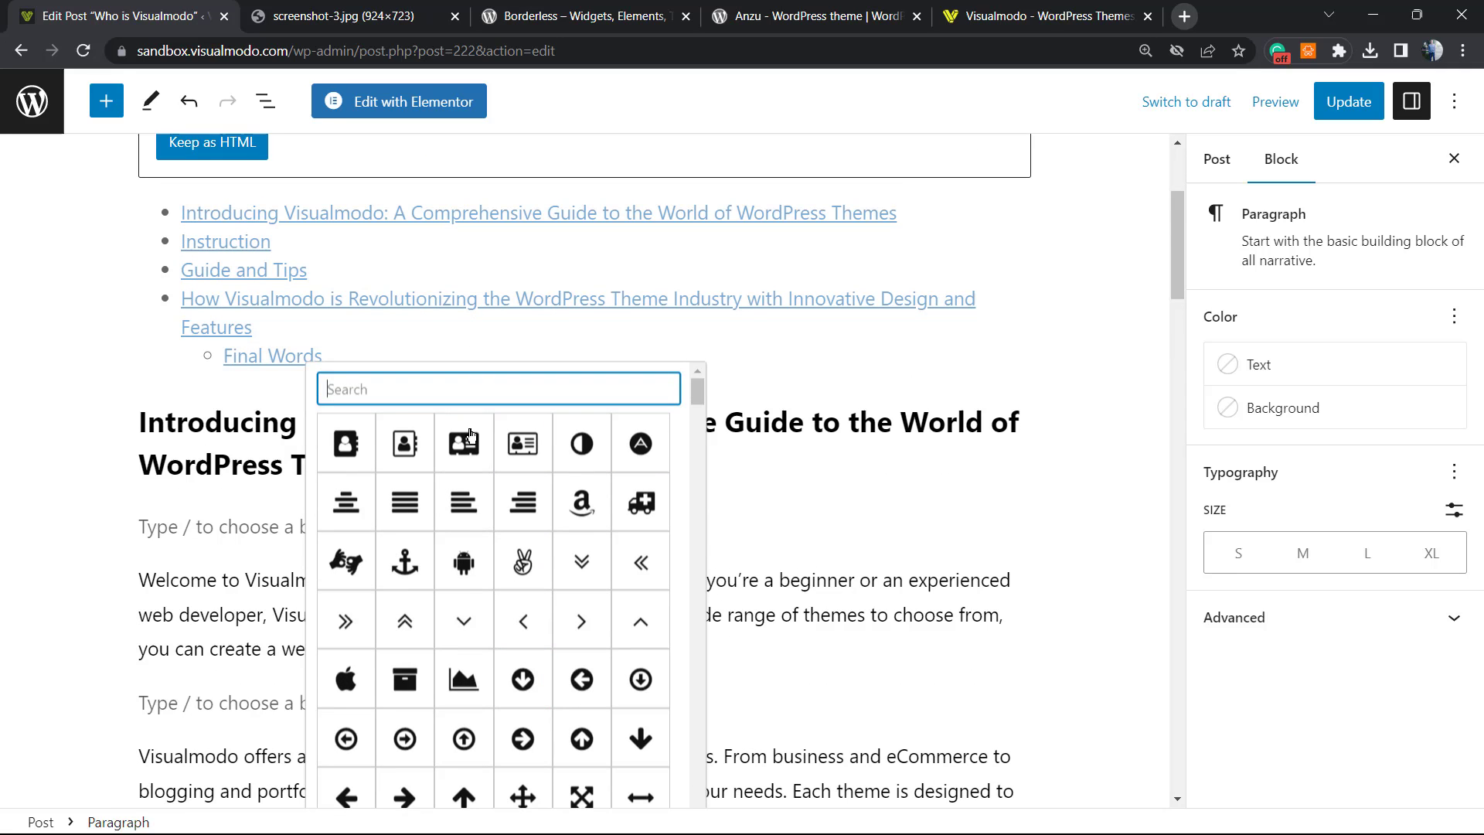
left_click(346, 443)
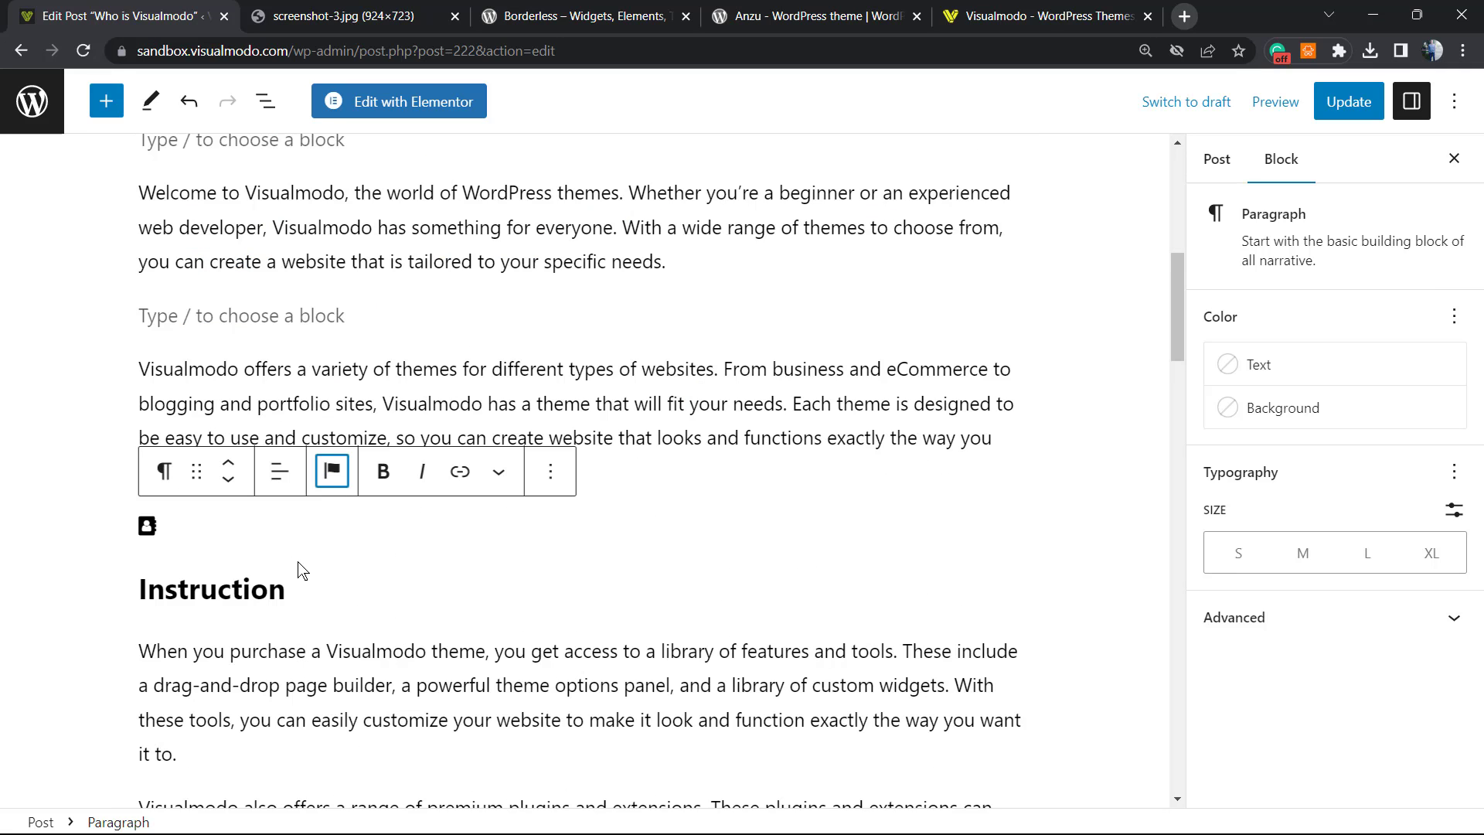
scroll(299, 570, "down", 1)
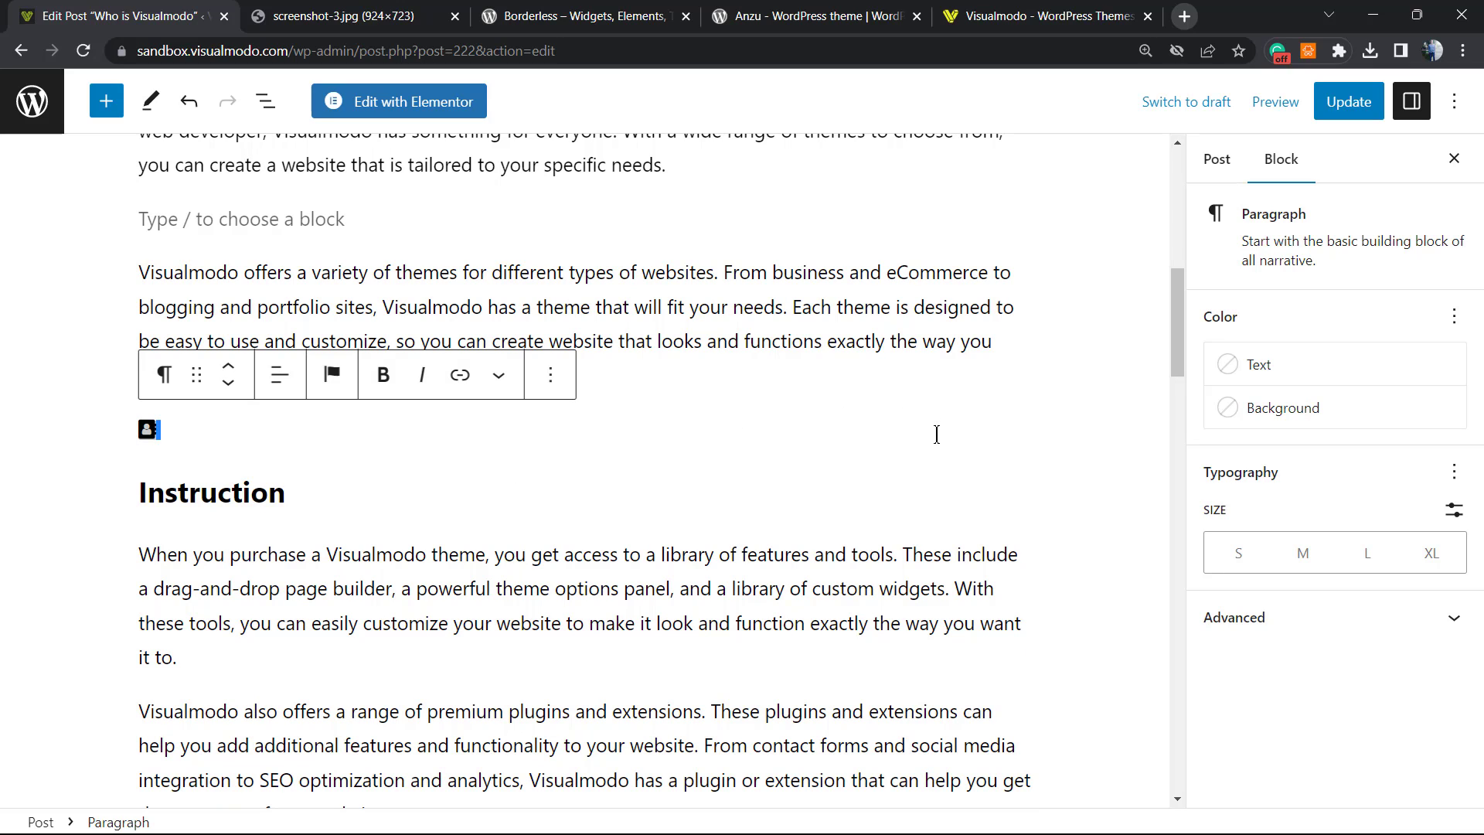
Give the address-book icon paragraph Vivid red text and XL font size
left_click(1233, 366)
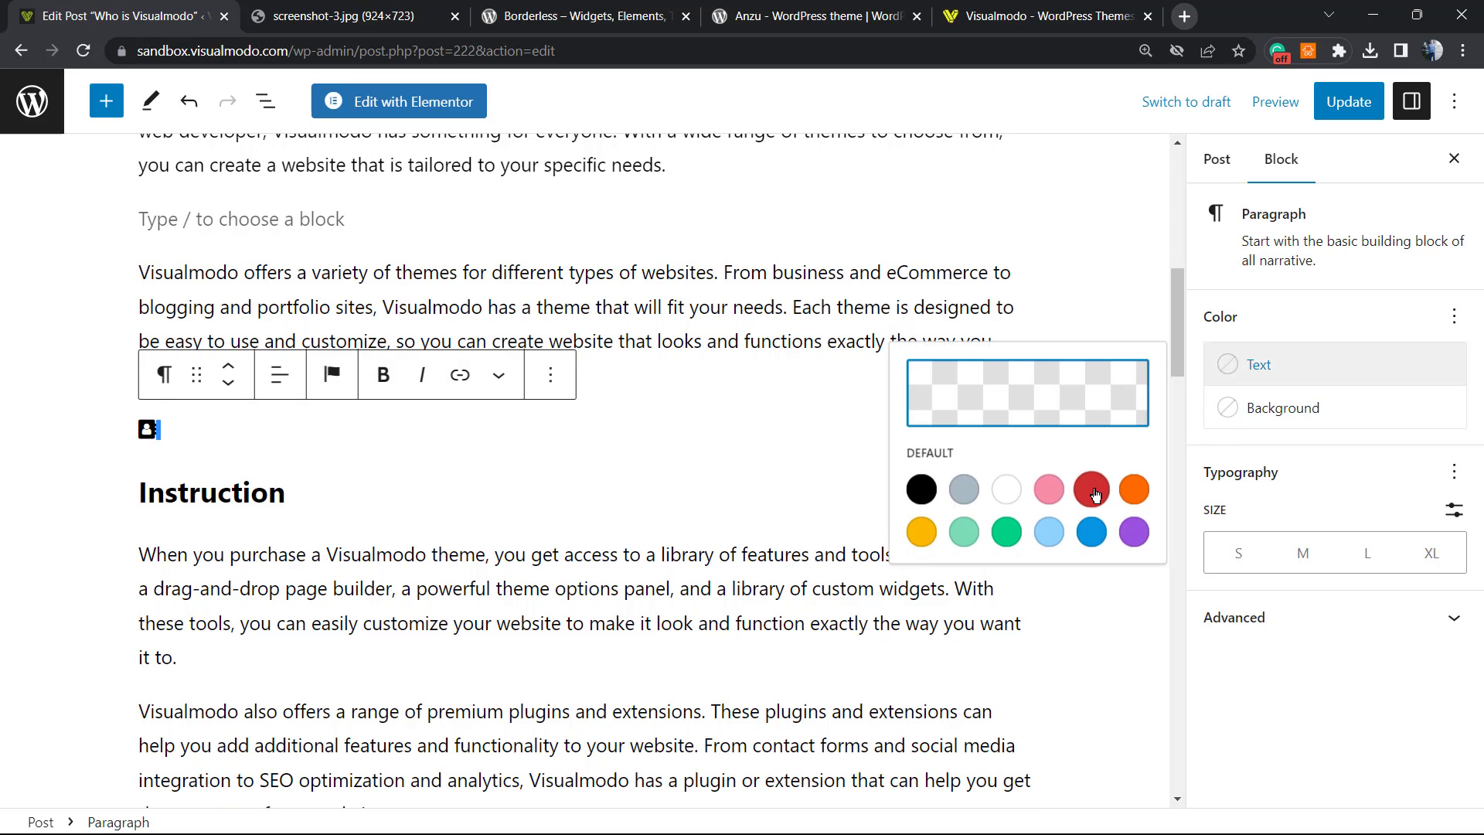
left_click(1093, 491)
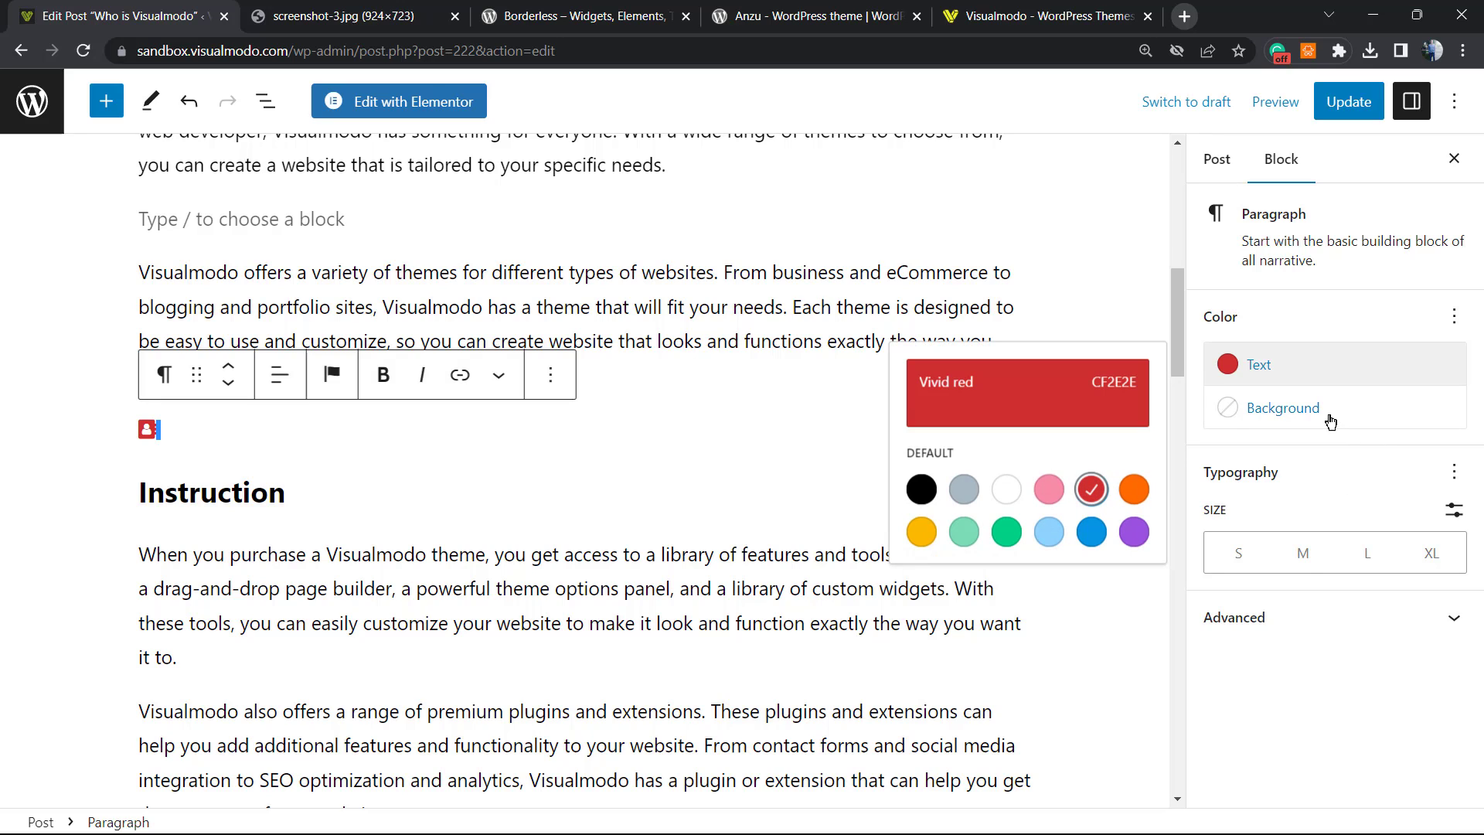
left_click(1431, 554)
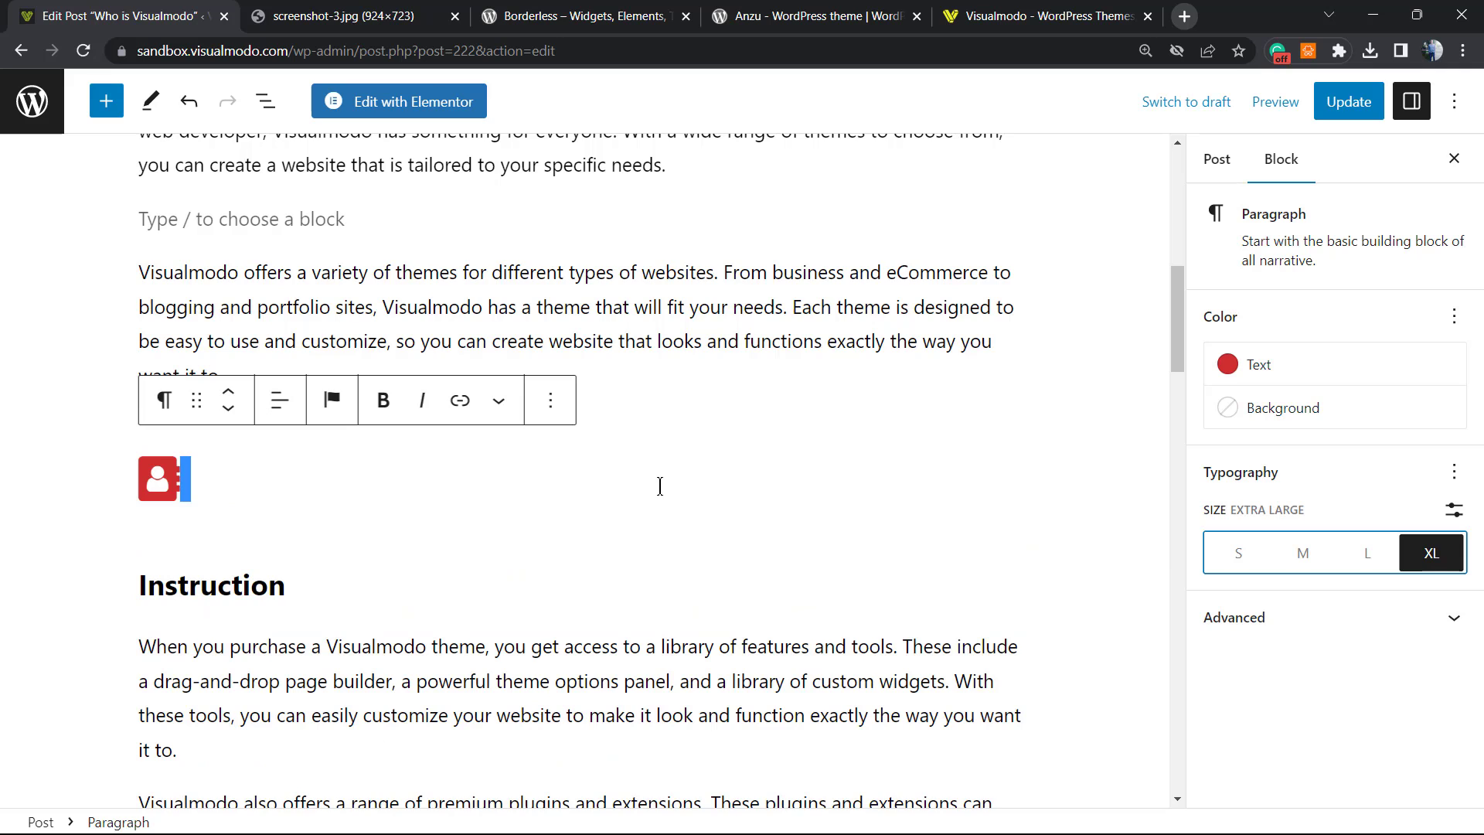
scroll(658, 486, "up", 3)
scroll(658, 485, "down", 1)
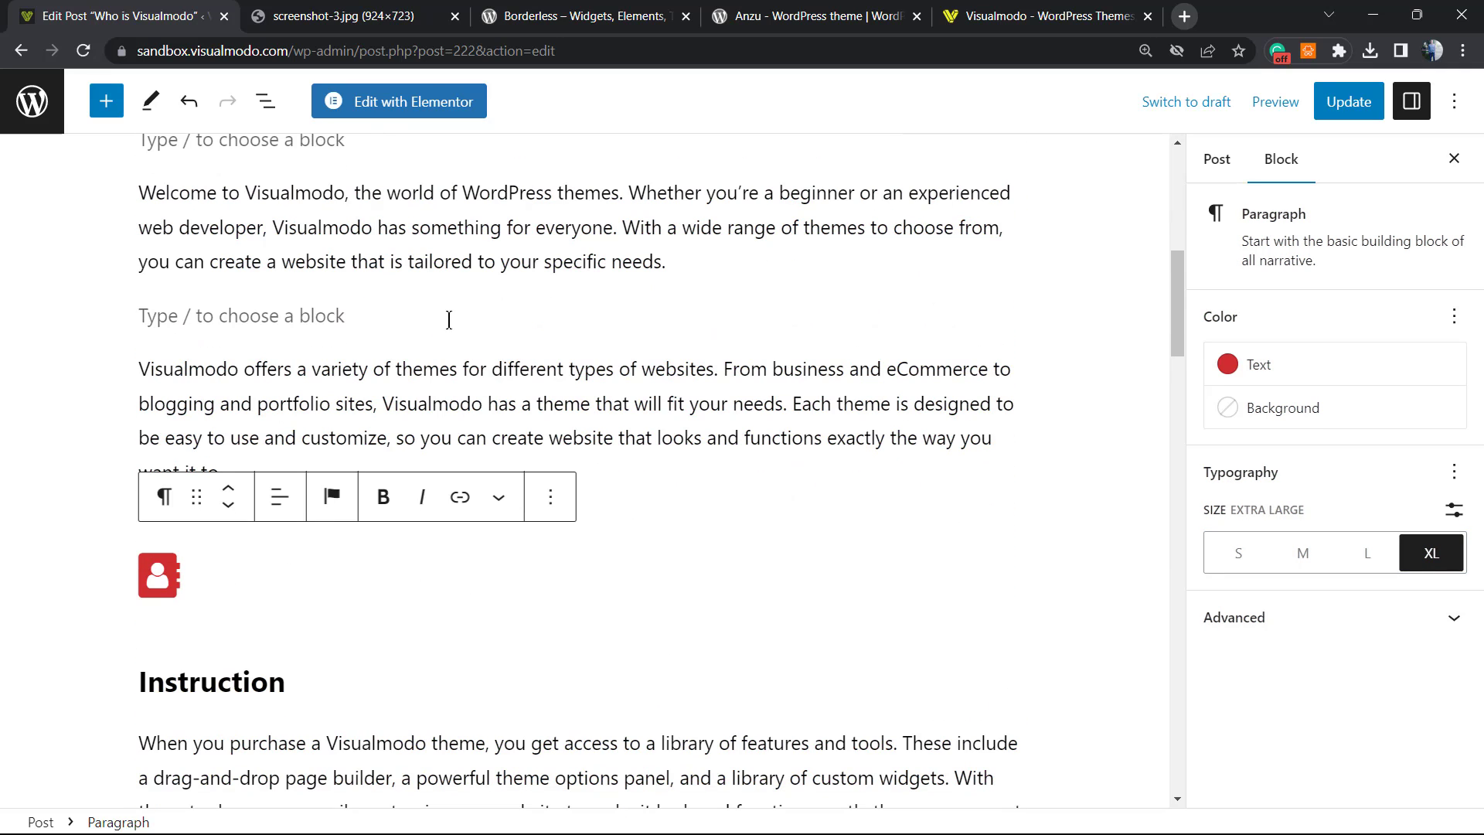
left_click(449, 321)
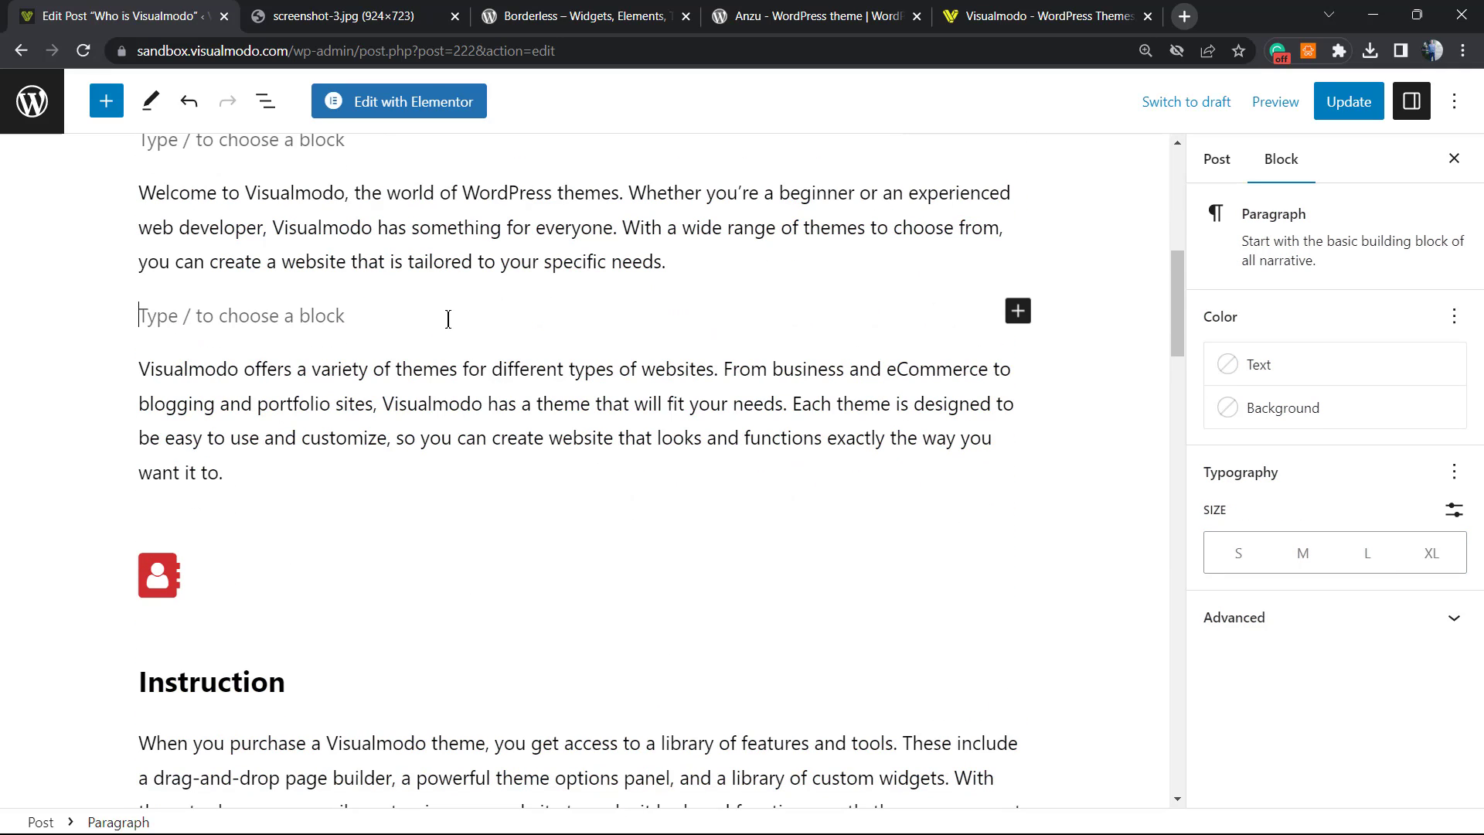
Insert a Buttons block below the welcome paragraph with an Android icon before the 'download' label
left_click(1017, 311)
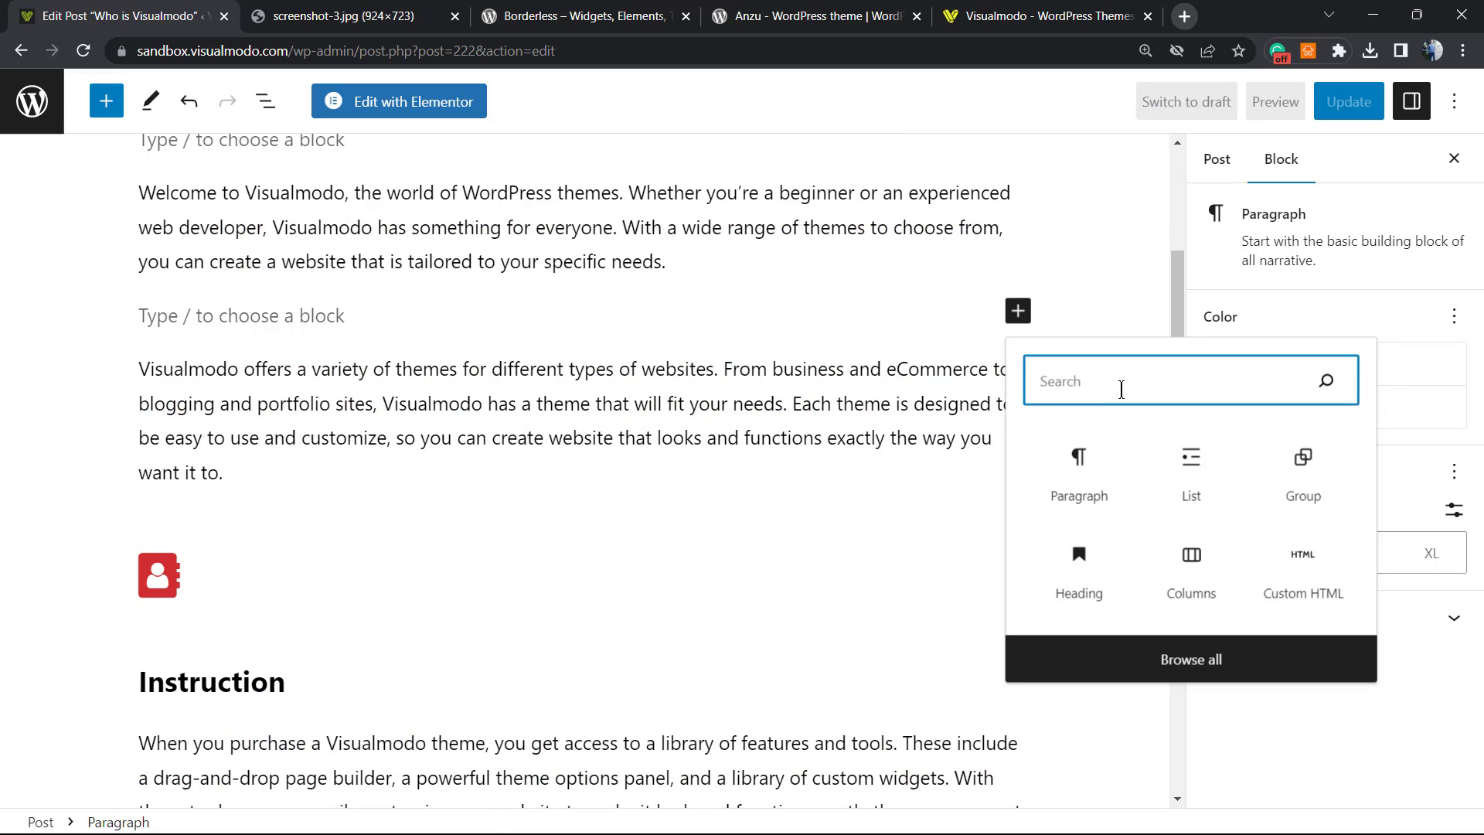
type("b")
left_click(1078, 472)
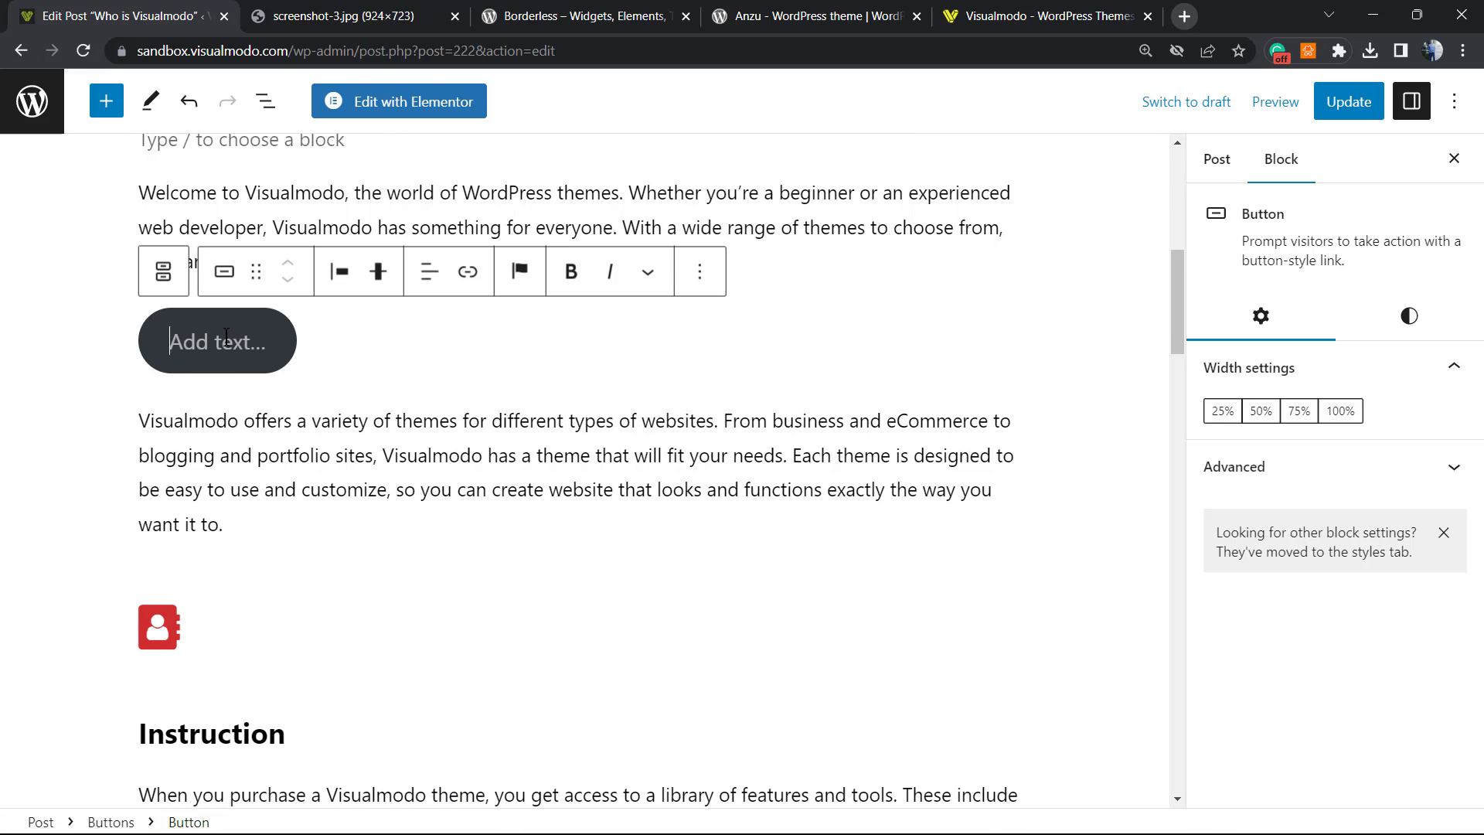
left_click(520, 271)
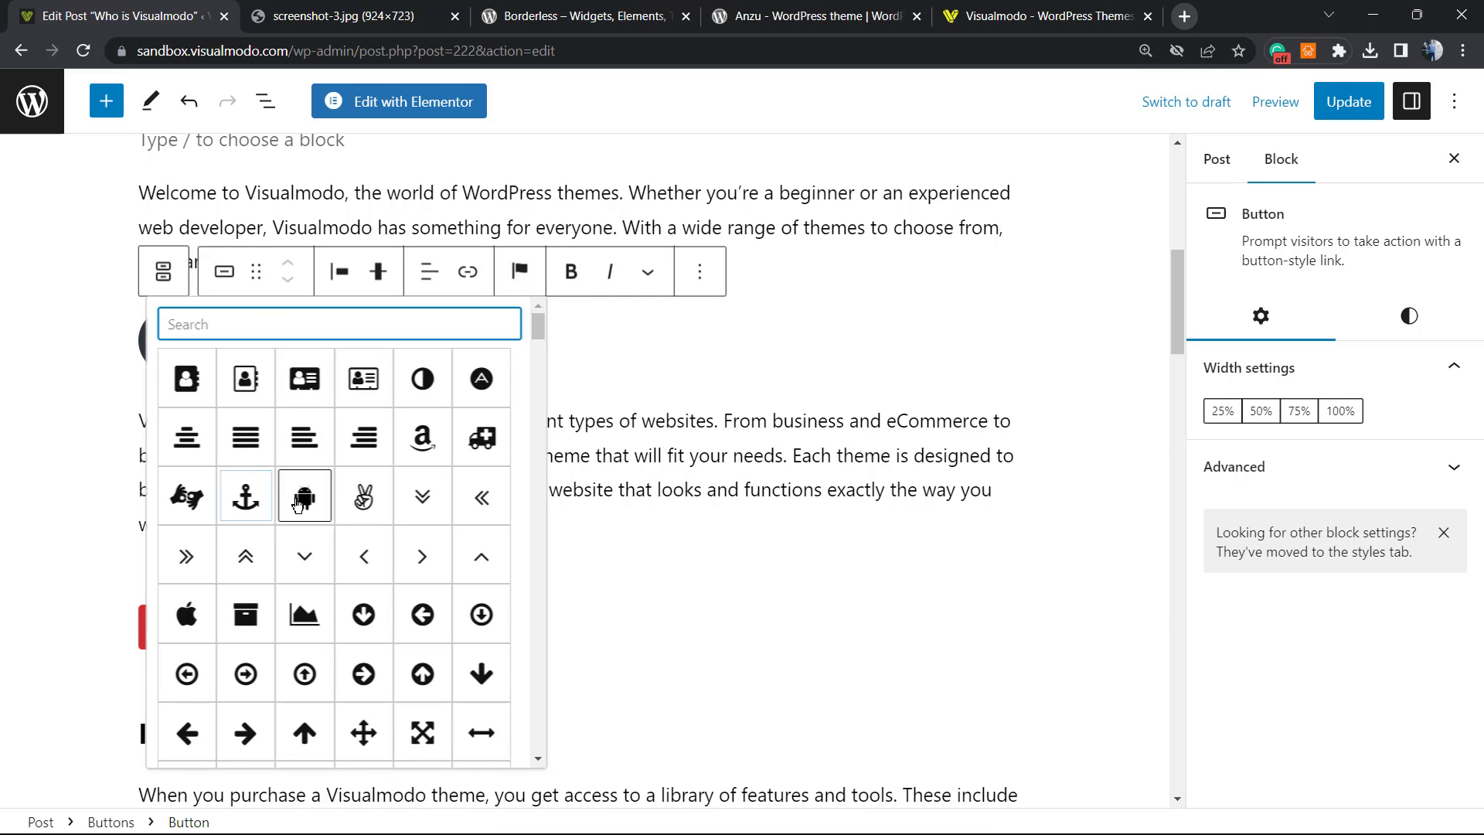
left_click(304, 497)
left_click(190, 348)
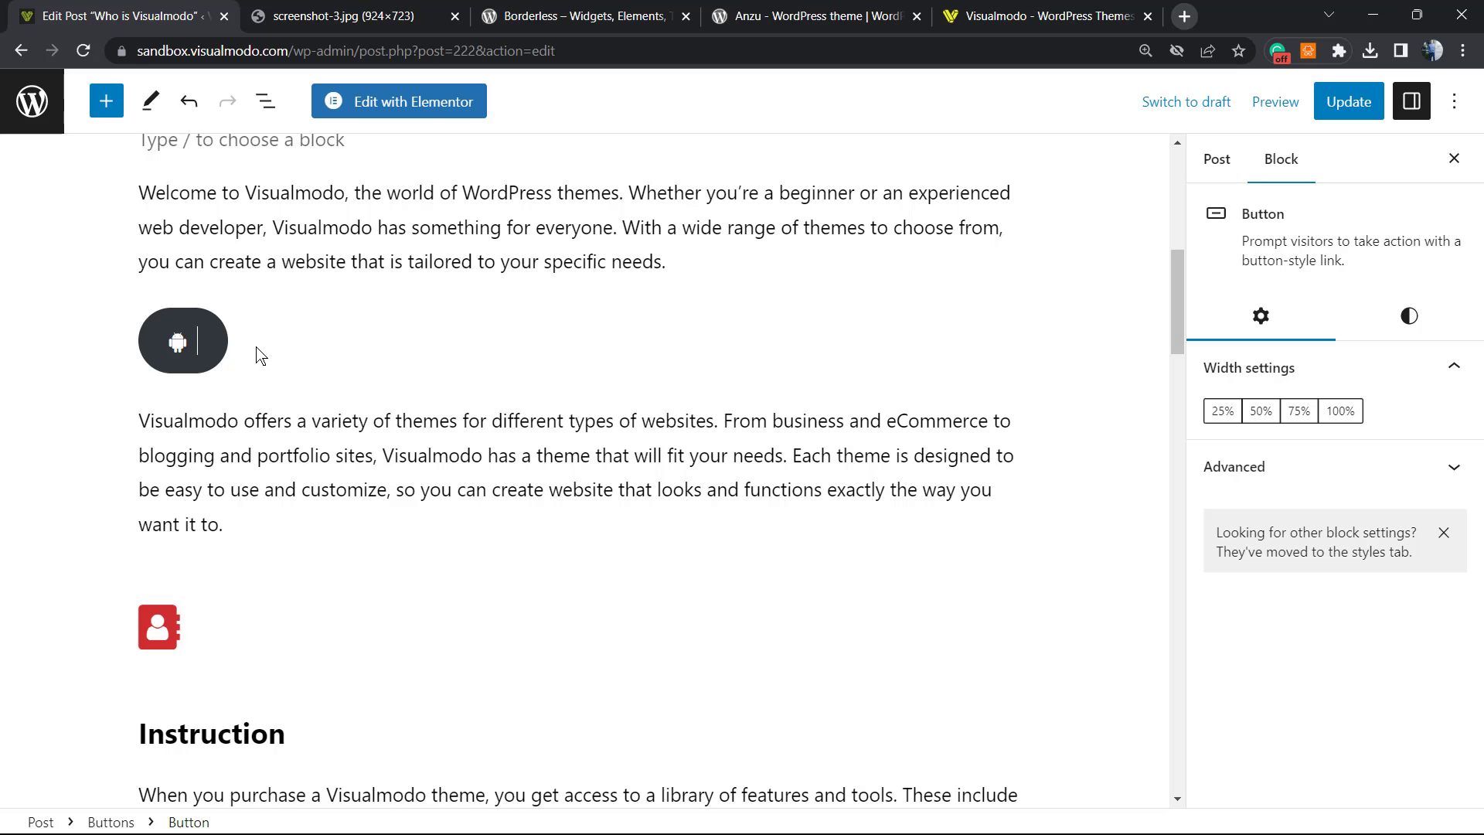
type("down")
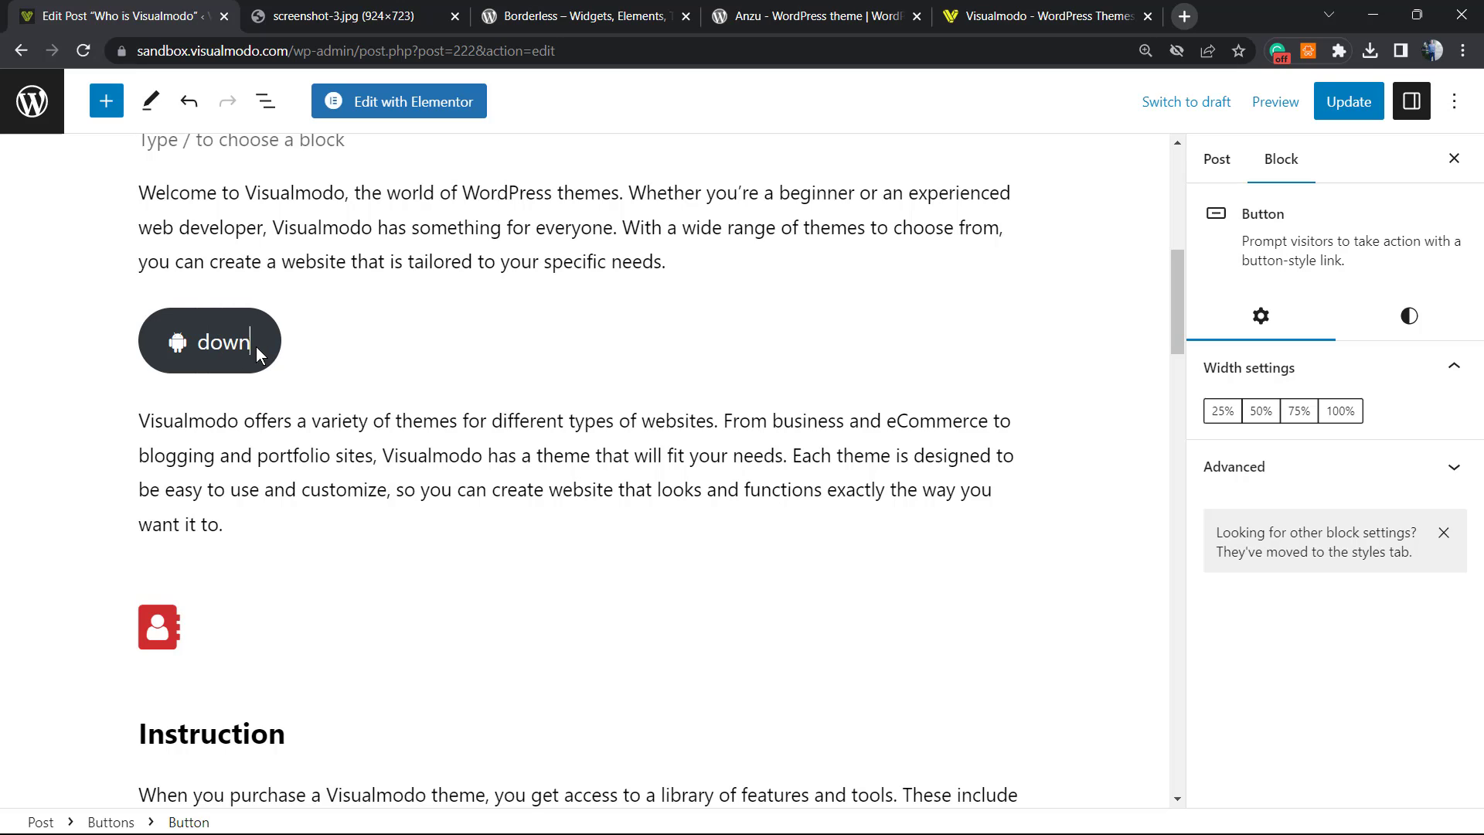
type("load")
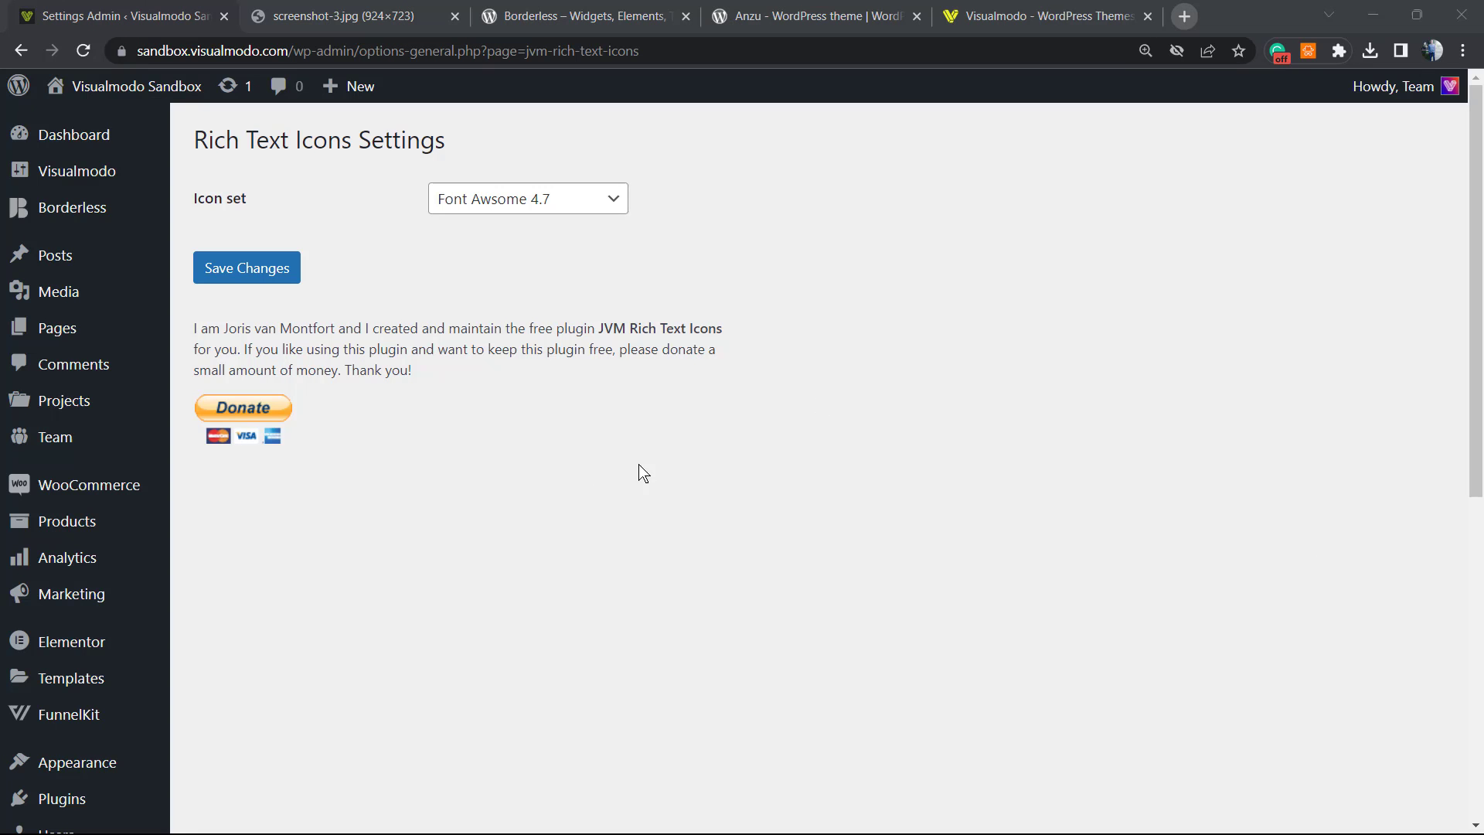
scroll(214, 522, "down", 3)
scroll(198, 516, "up", 3)
scroll(182, 514, "down", 2)
scroll(182, 514, "down", 5)
scroll(182, 499, "up", 1)
scroll(182, 500, "up", 2)
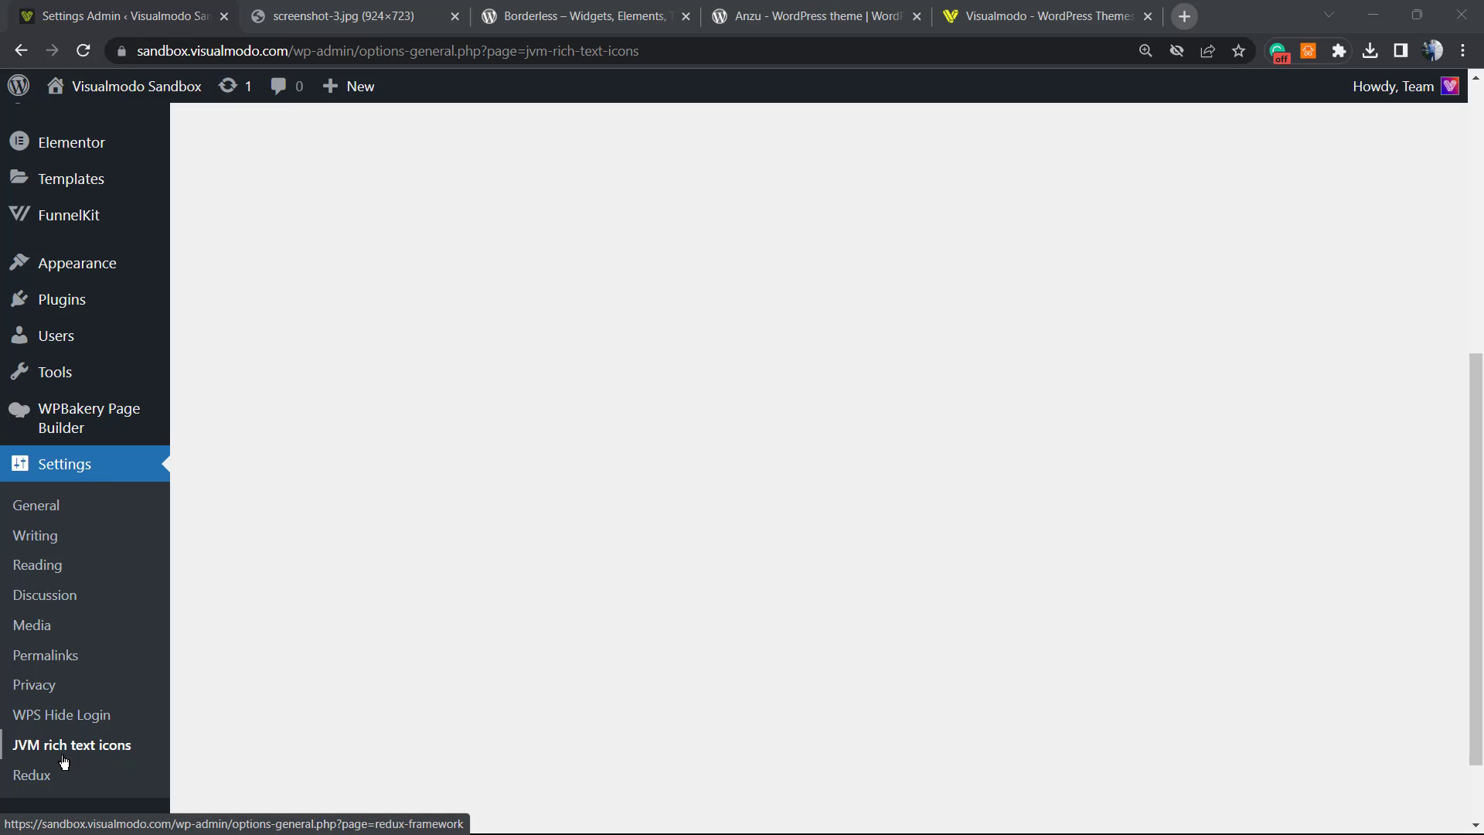
On the JVM rich text icons settings page, change Icon set from Font Awesome 4.7 to Custom SVG icon set
left_click(127, 752)
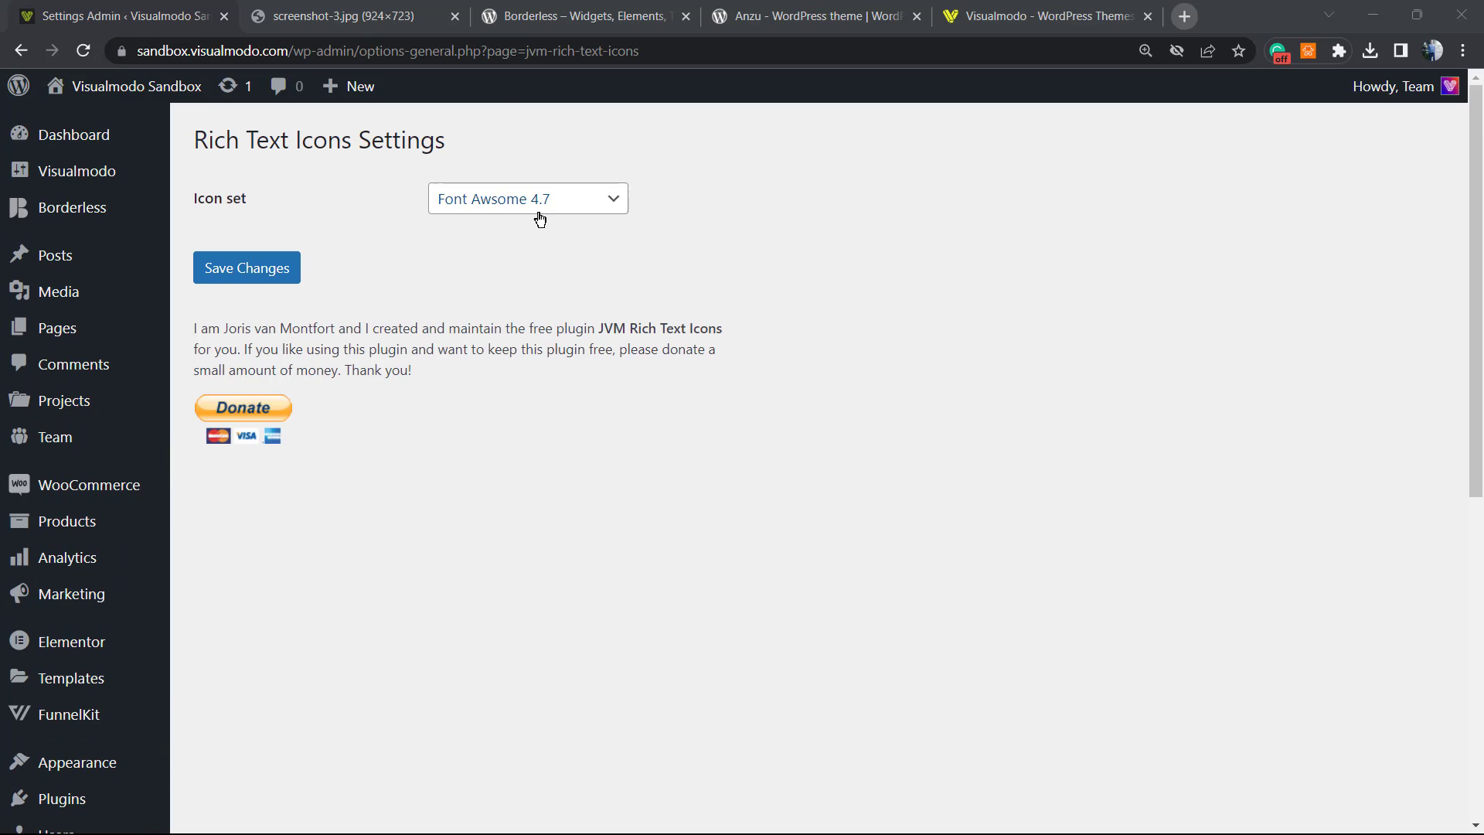
left_click(536, 199)
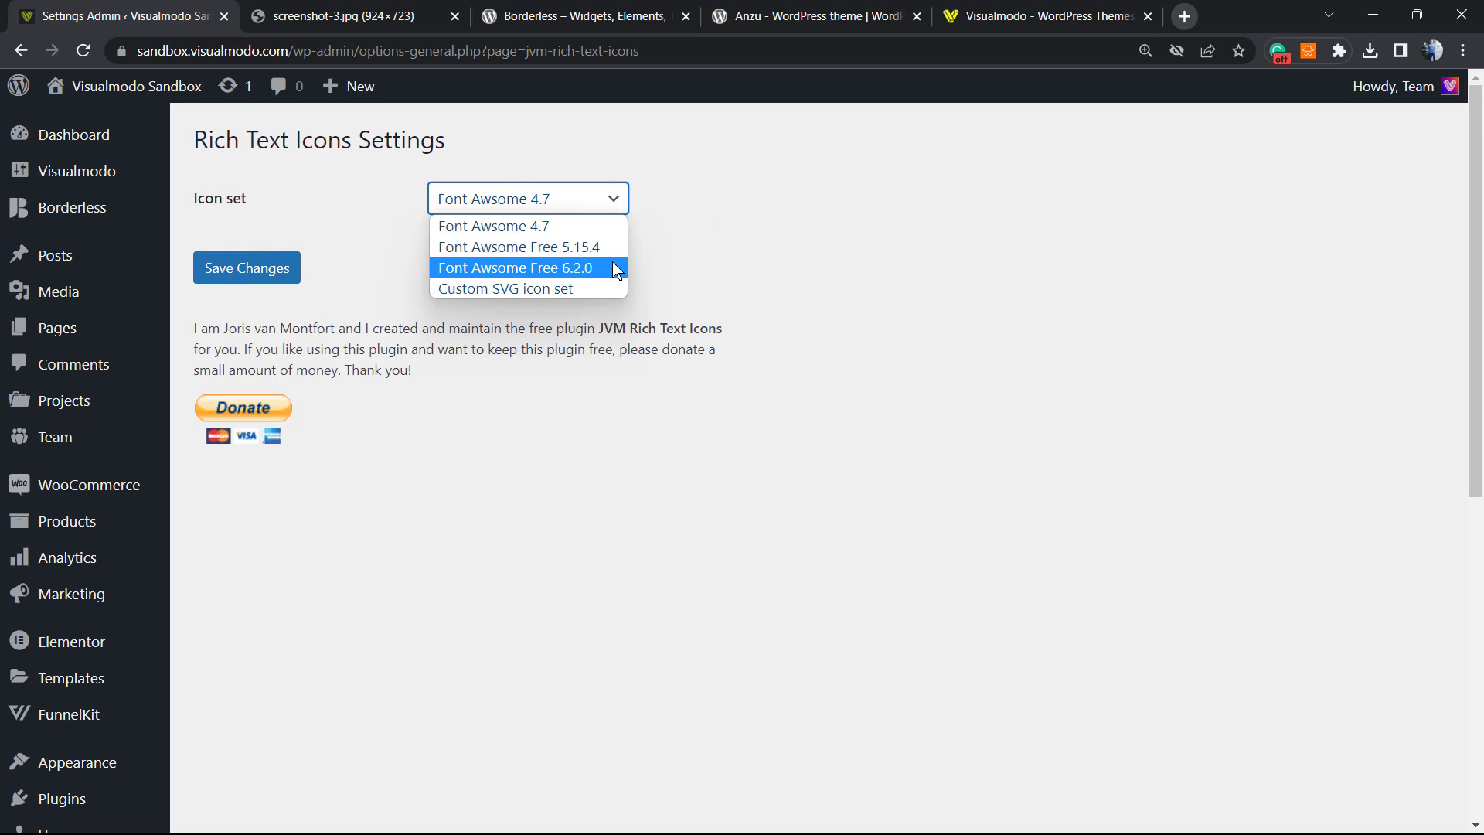
left_click(505, 290)
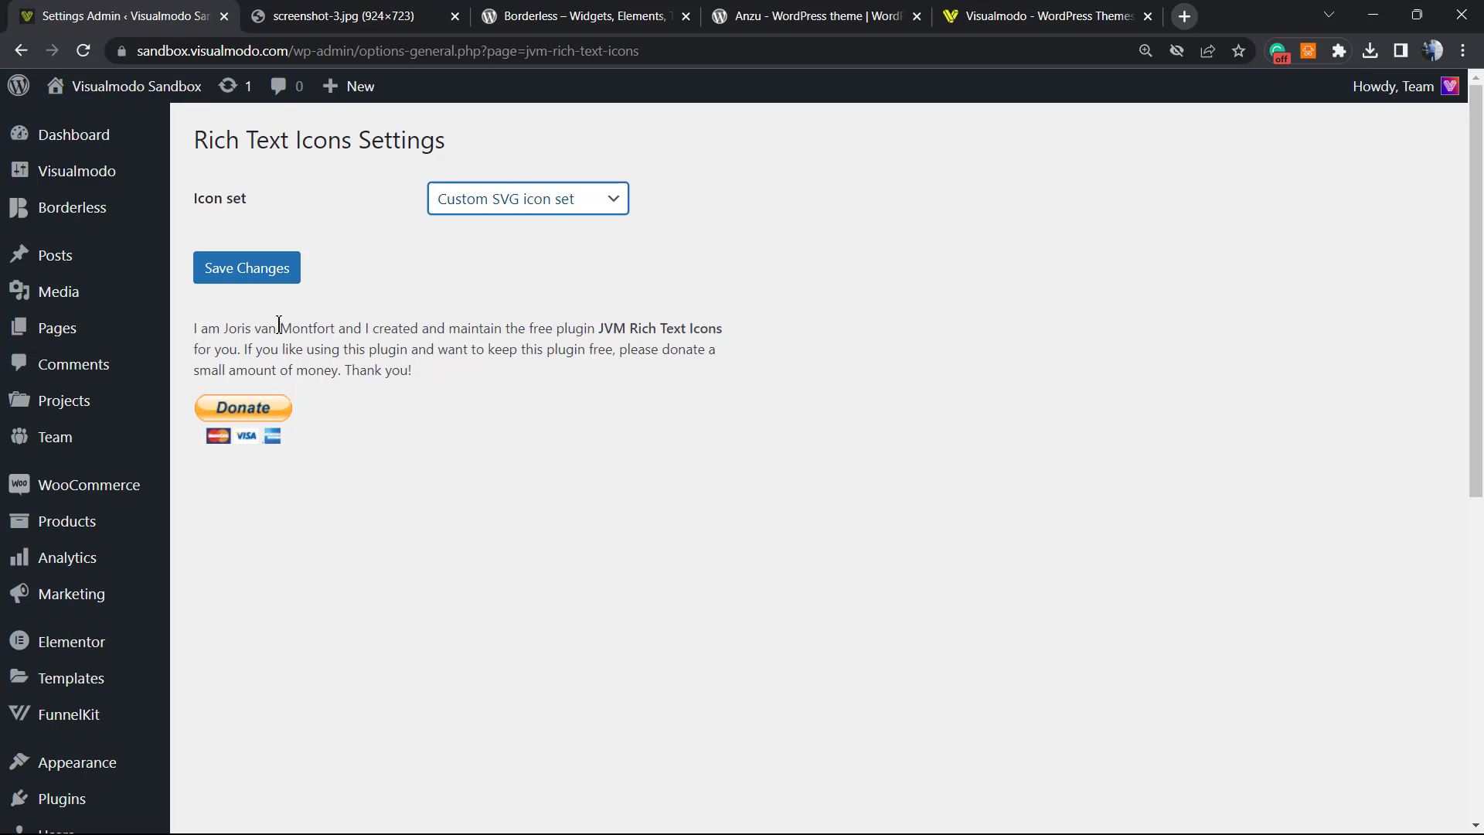
On the Borderless plugin page, highlight the title words Widgets, Elements, Templates and Toolkit
left_click(532, 17)
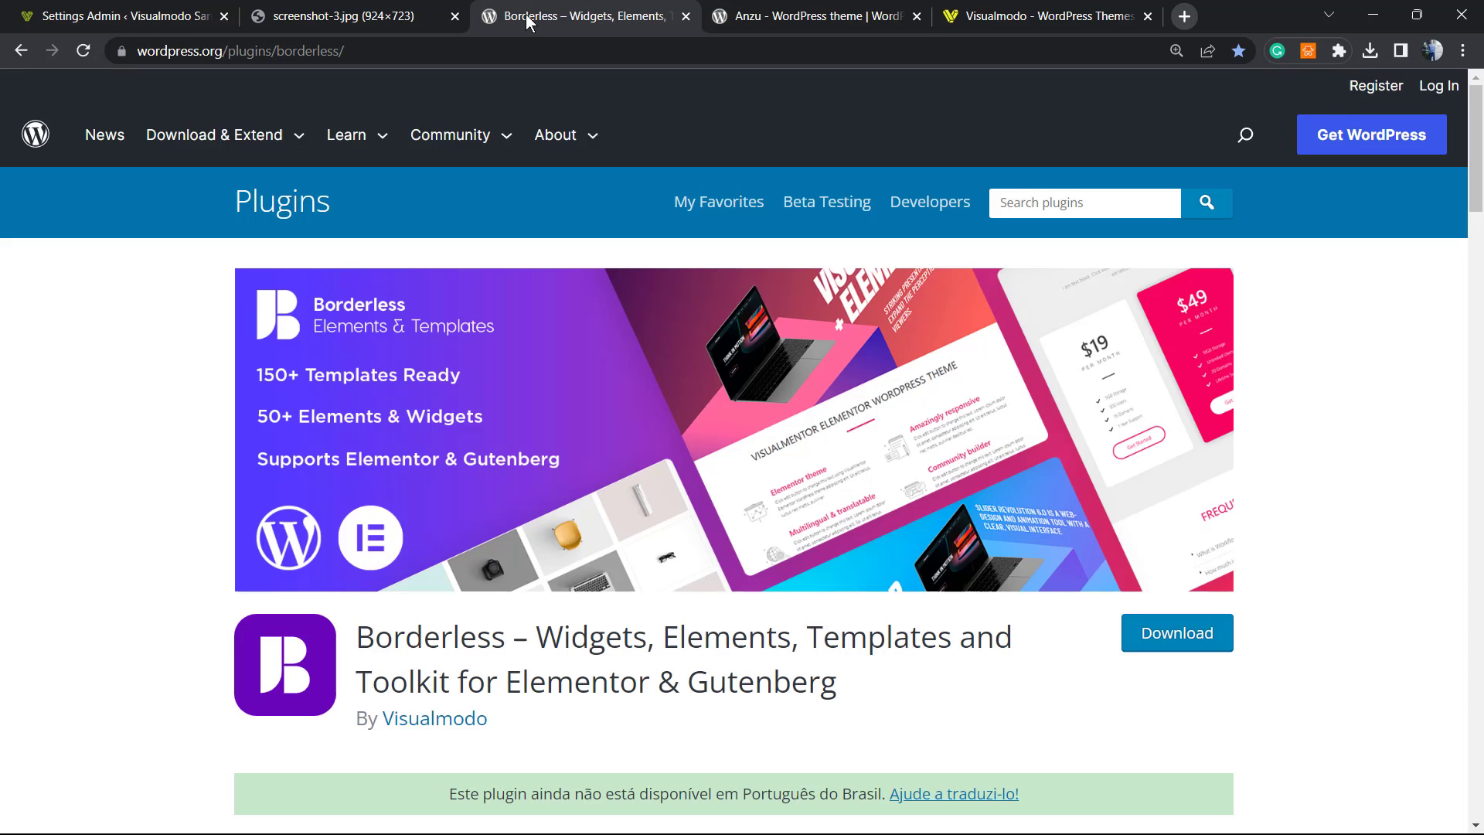
scroll(592, 507, "down", 1)
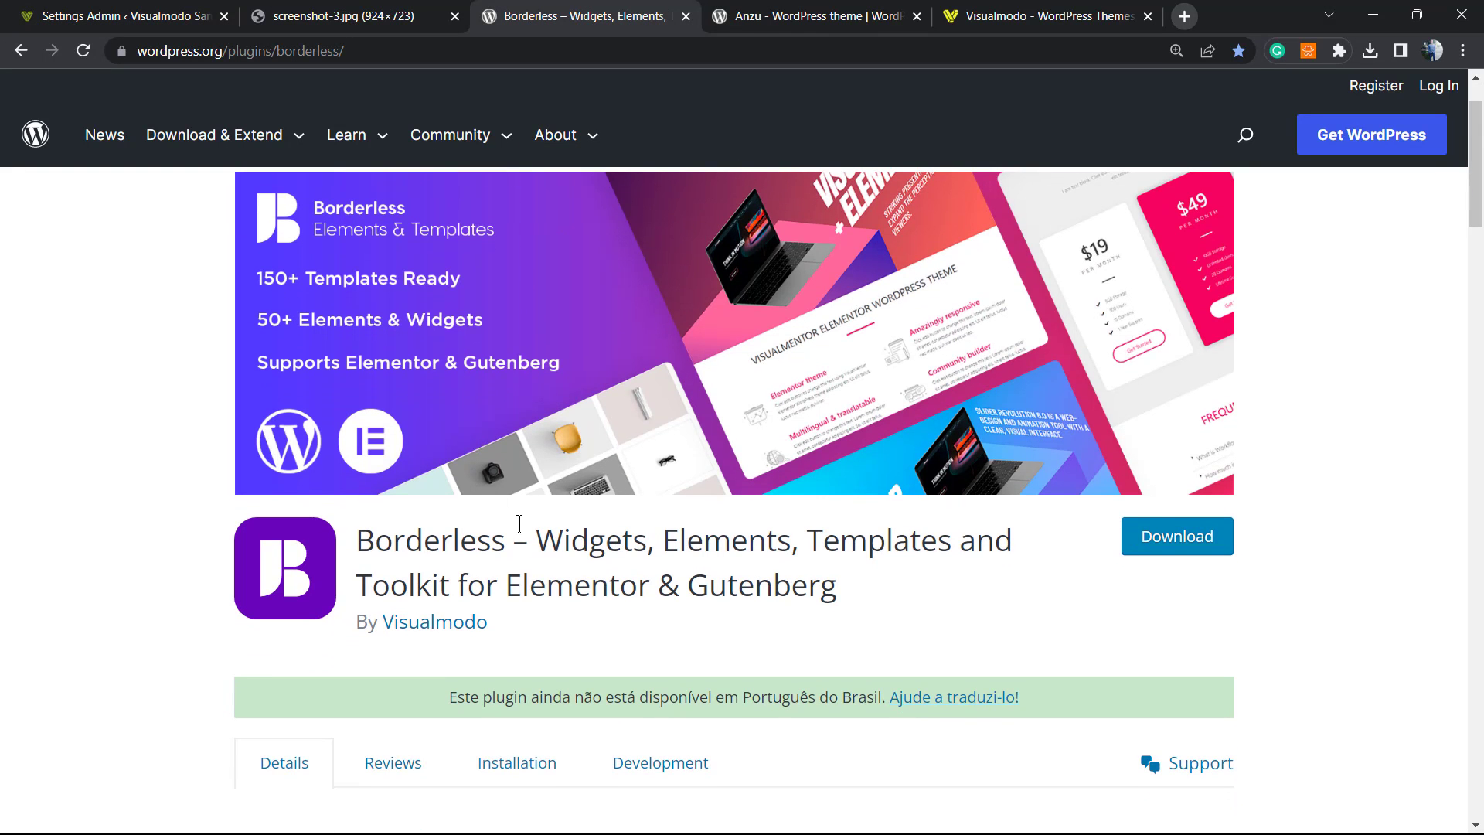
double_click(592, 545)
double_click(682, 546)
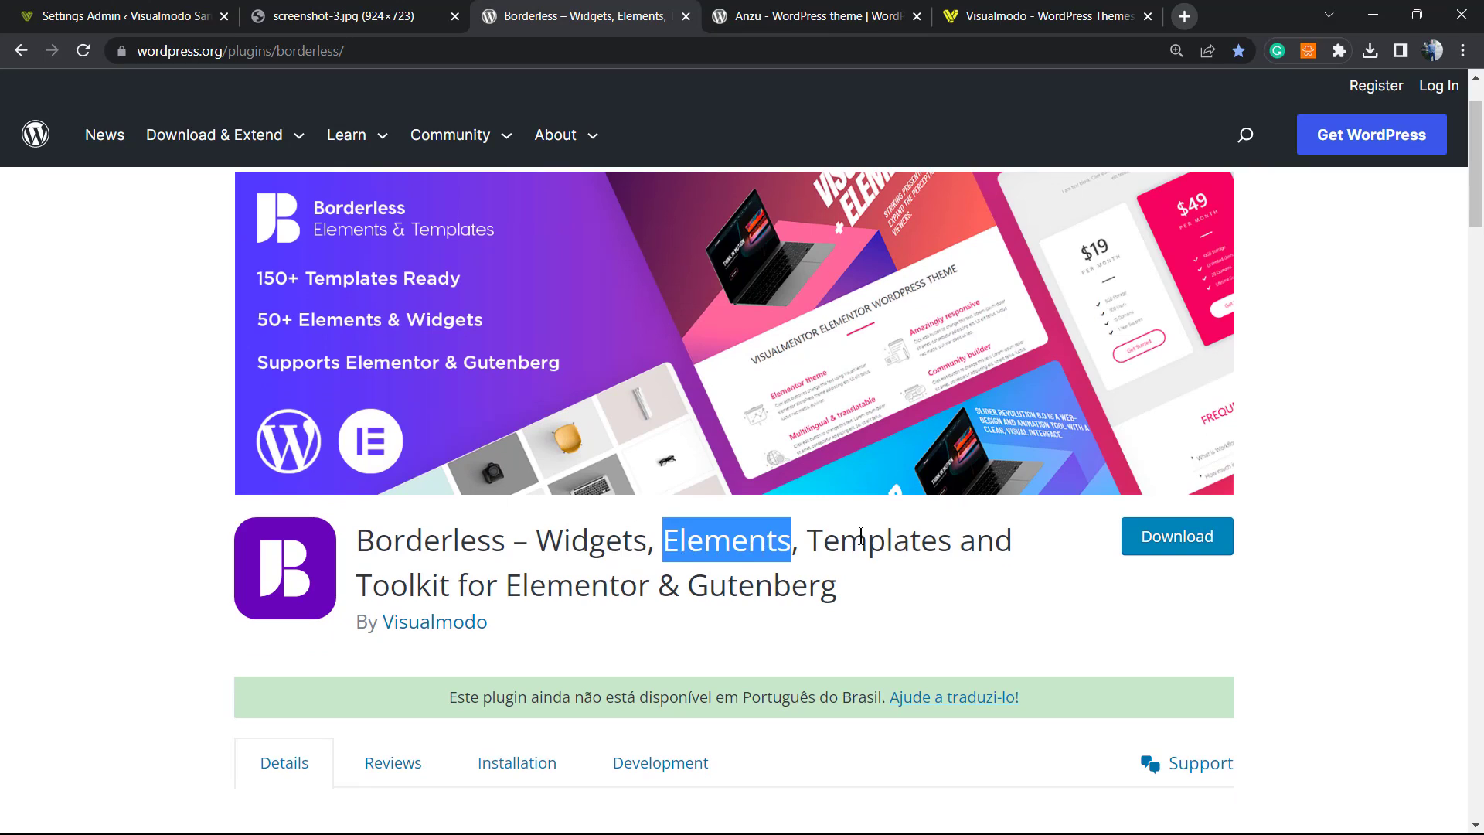
double_click(863, 541)
left_click(385, 594)
double_click(385, 594)
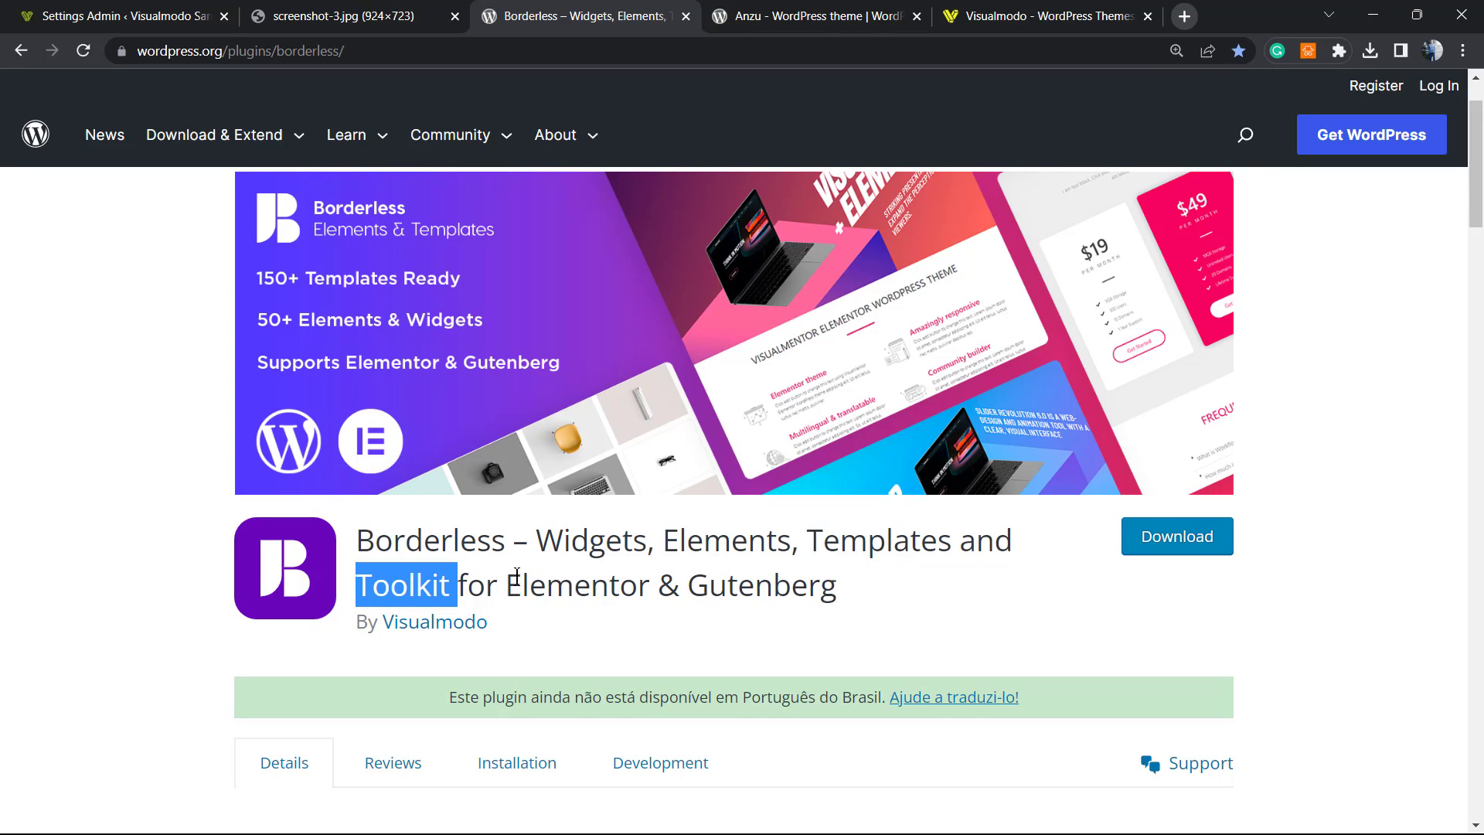
Highlight 'Gutenberg' and 'Borderless' in the title, then switch to the Anzu theme page
left_click(575, 585)
left_click(691, 585)
double_click(691, 585)
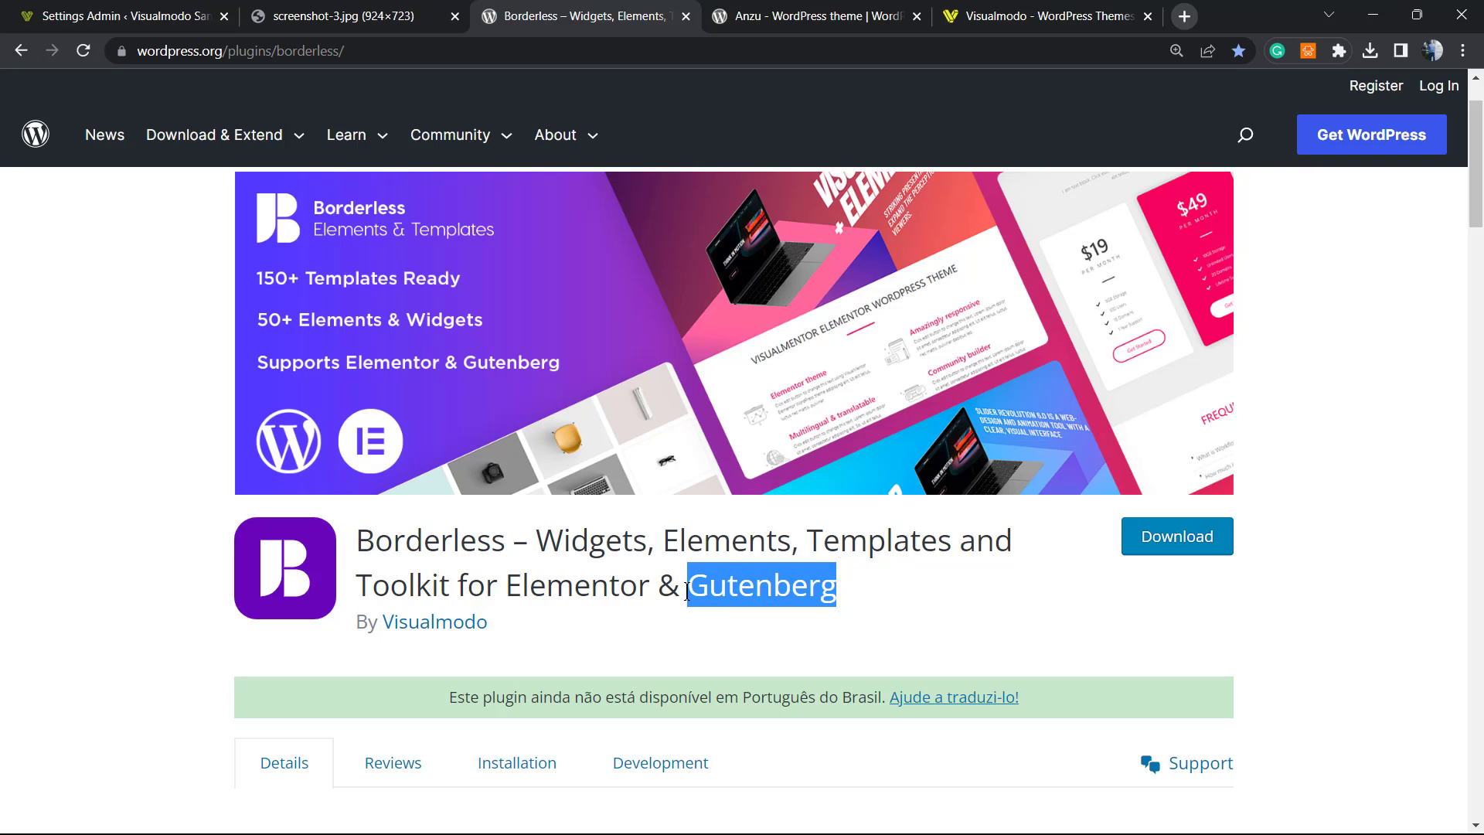
scroll(679, 592, "up", 1)
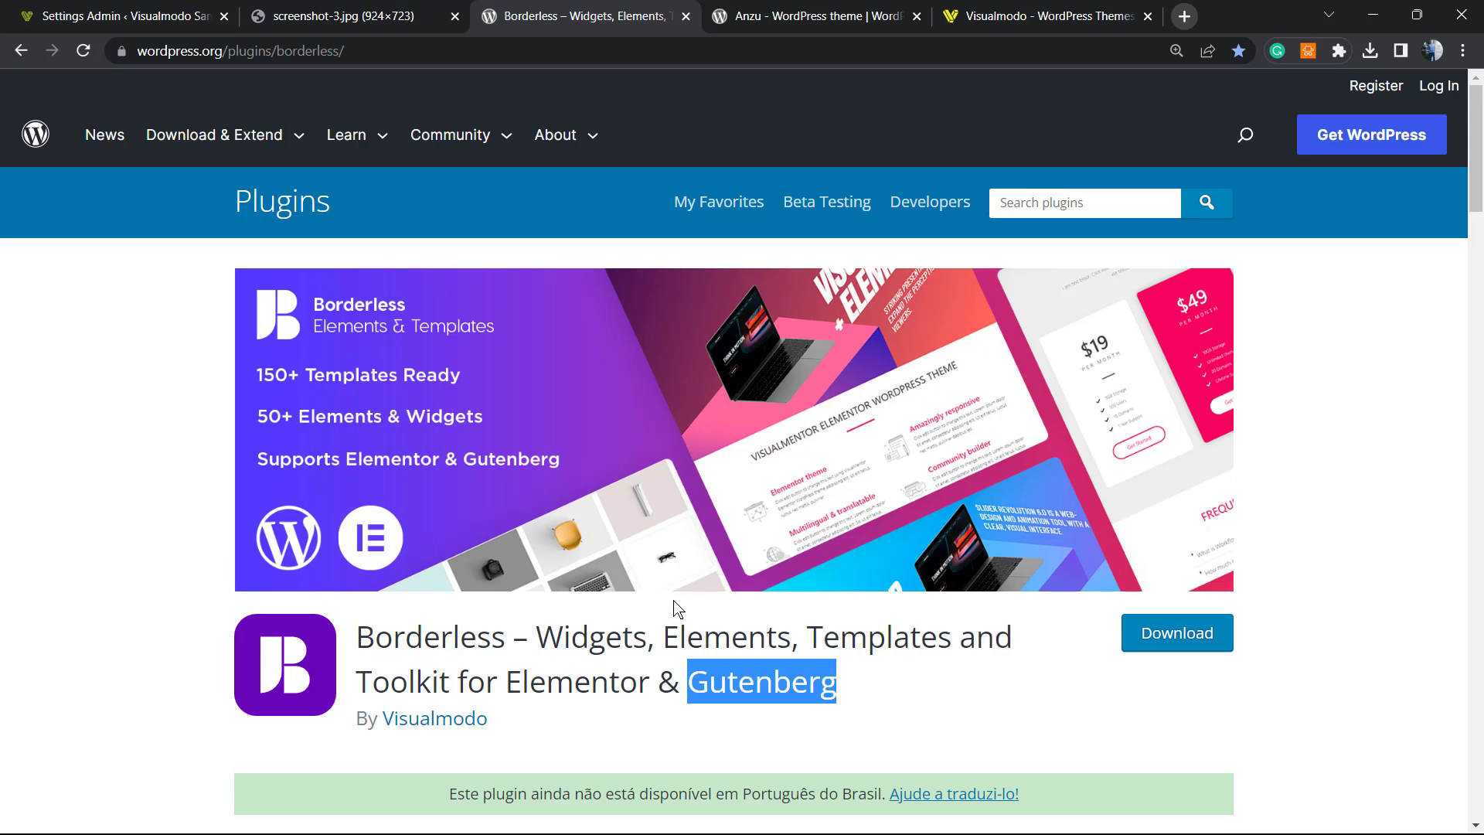
double_click(461, 636)
scroll(721, 607, "down", 1)
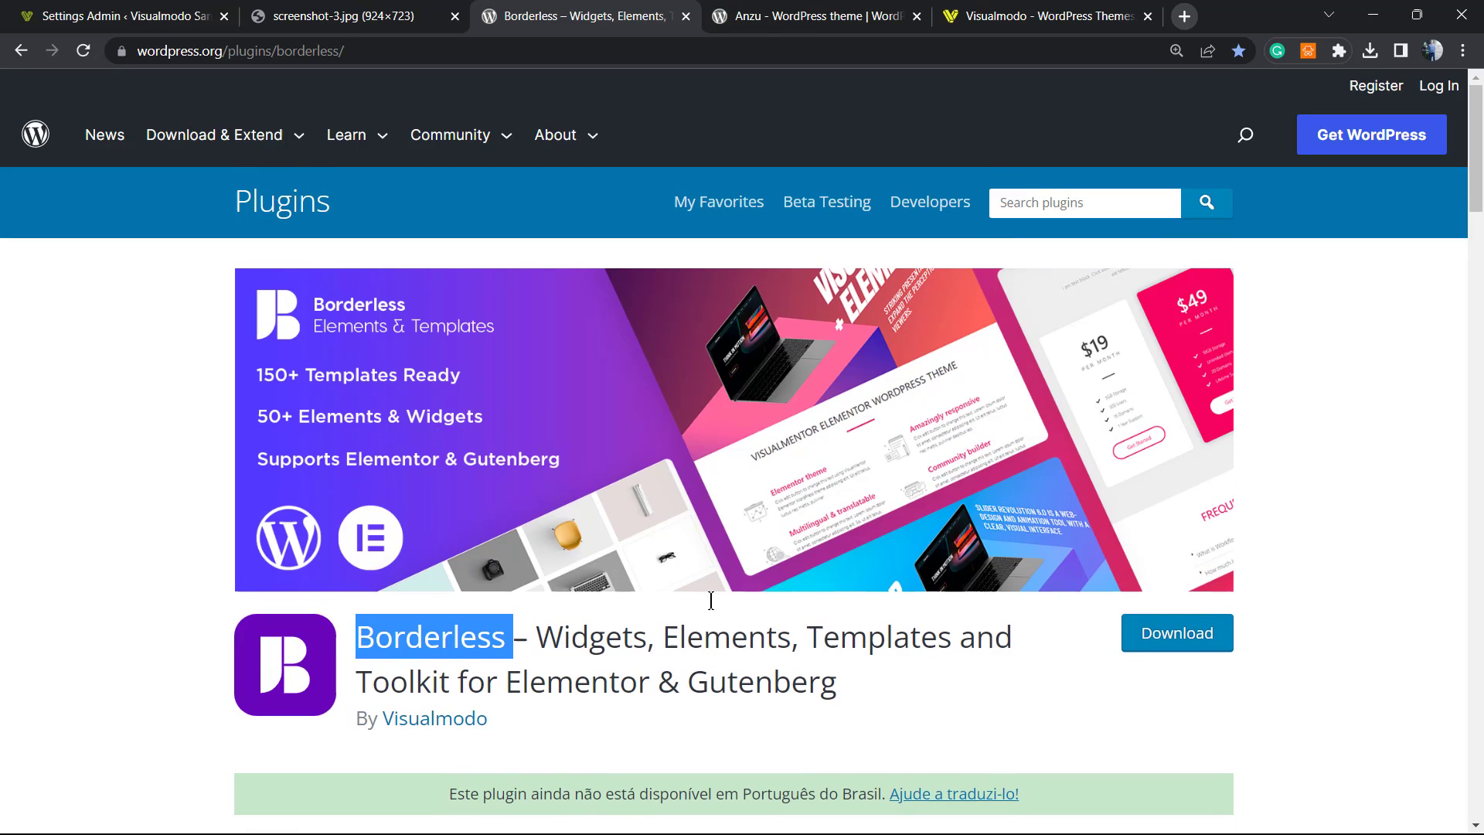
scroll(713, 603, "up", 1)
scroll(710, 601, "down", 1)
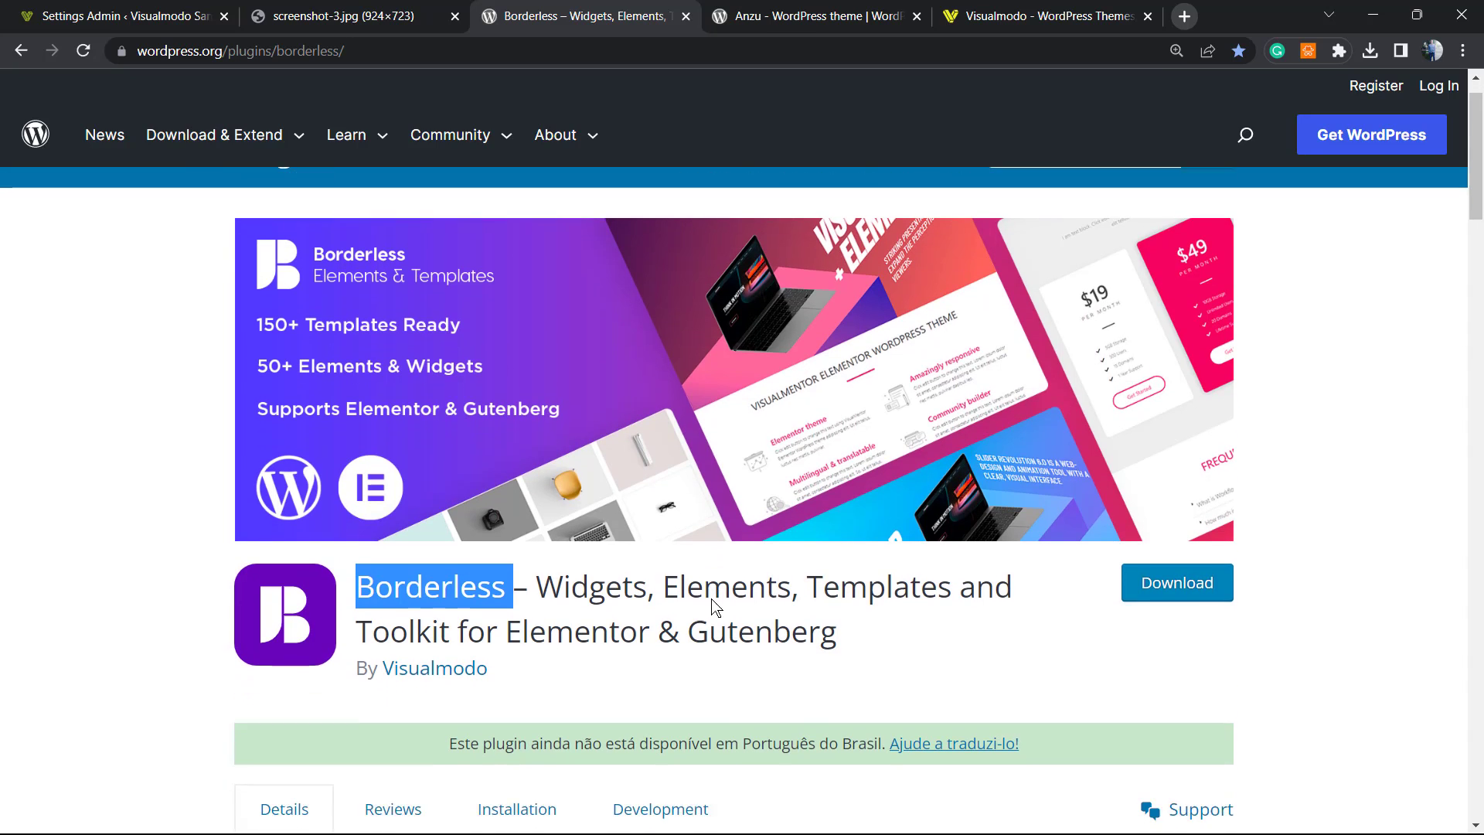
scroll(702, 522, "up", 1)
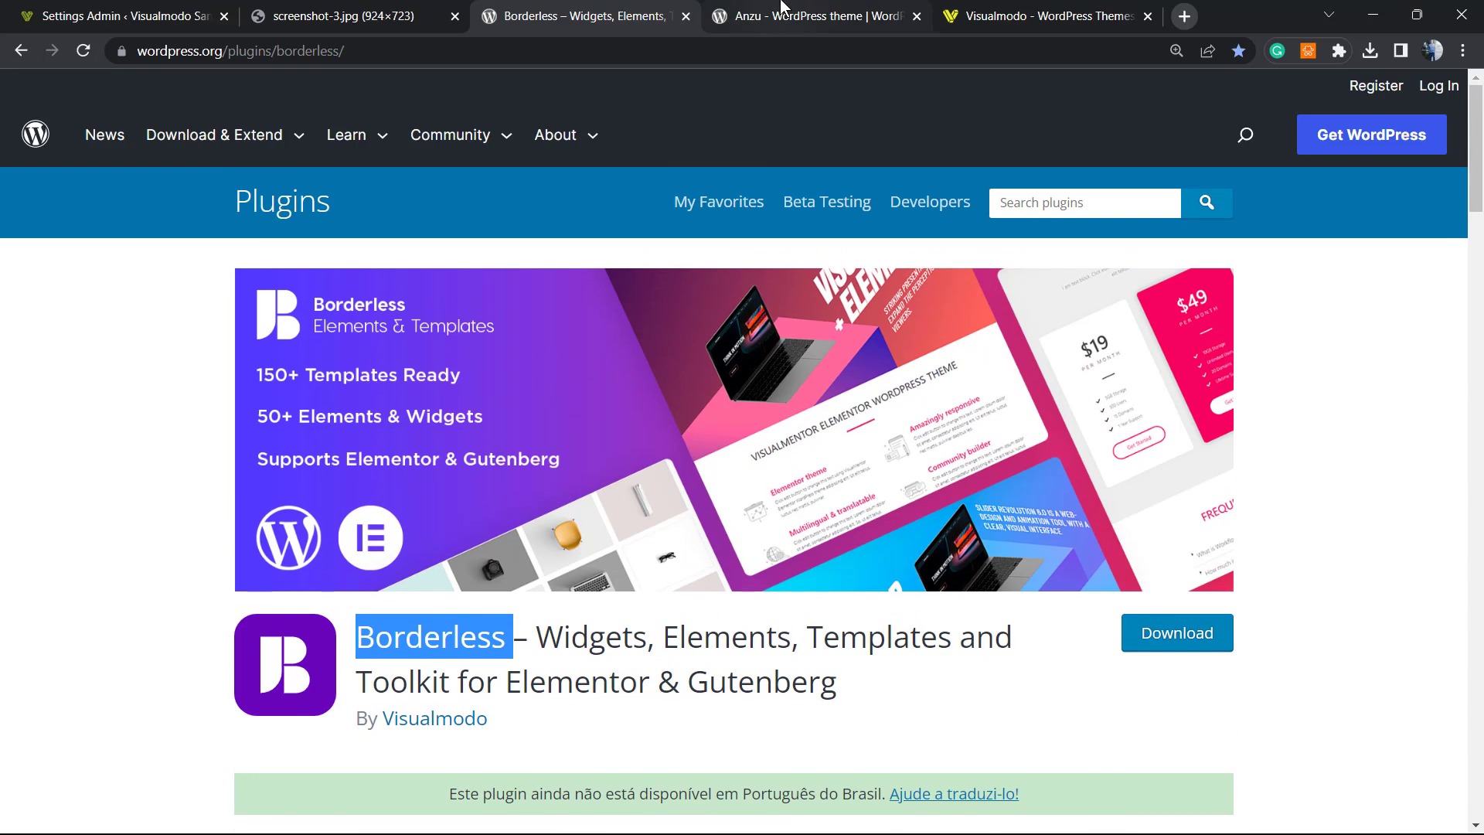
left_click(812, 15)
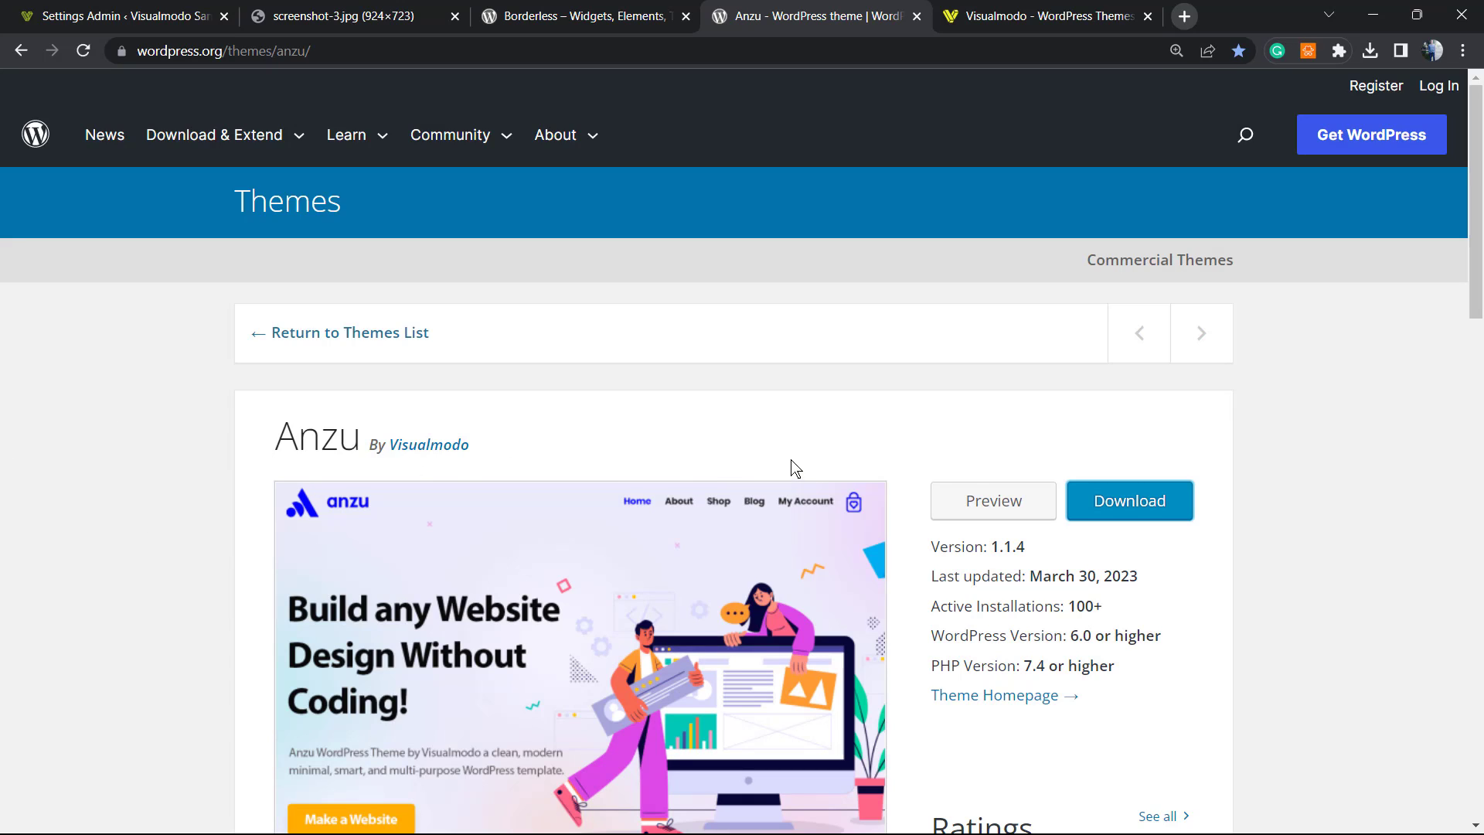
Highlight the 'Anzu By Visualmodo' heading, then switch to the Visualmodo homepage
left_click(748, 446)
triple_click(748, 446)
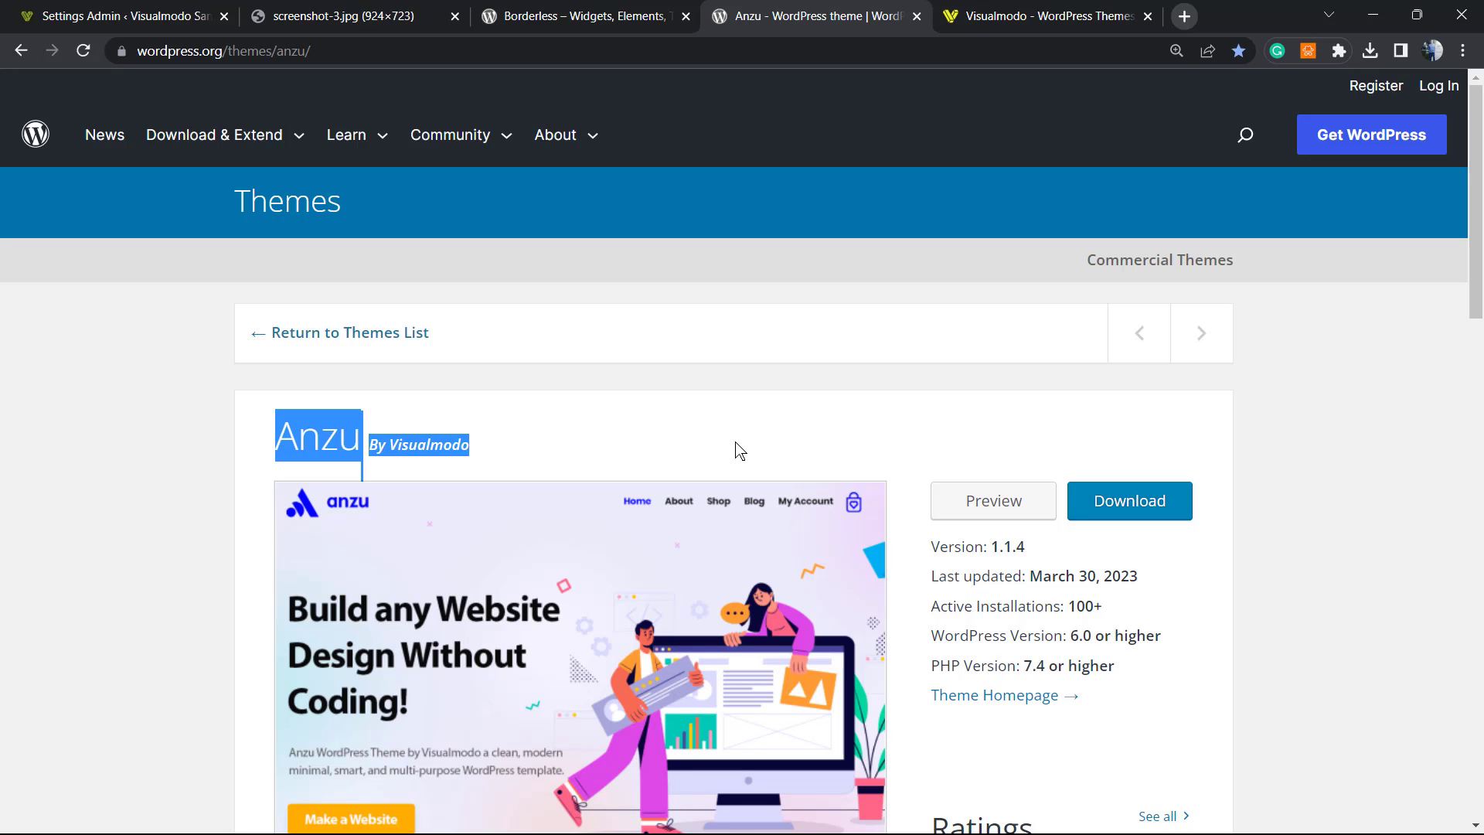
left_click(997, 15)
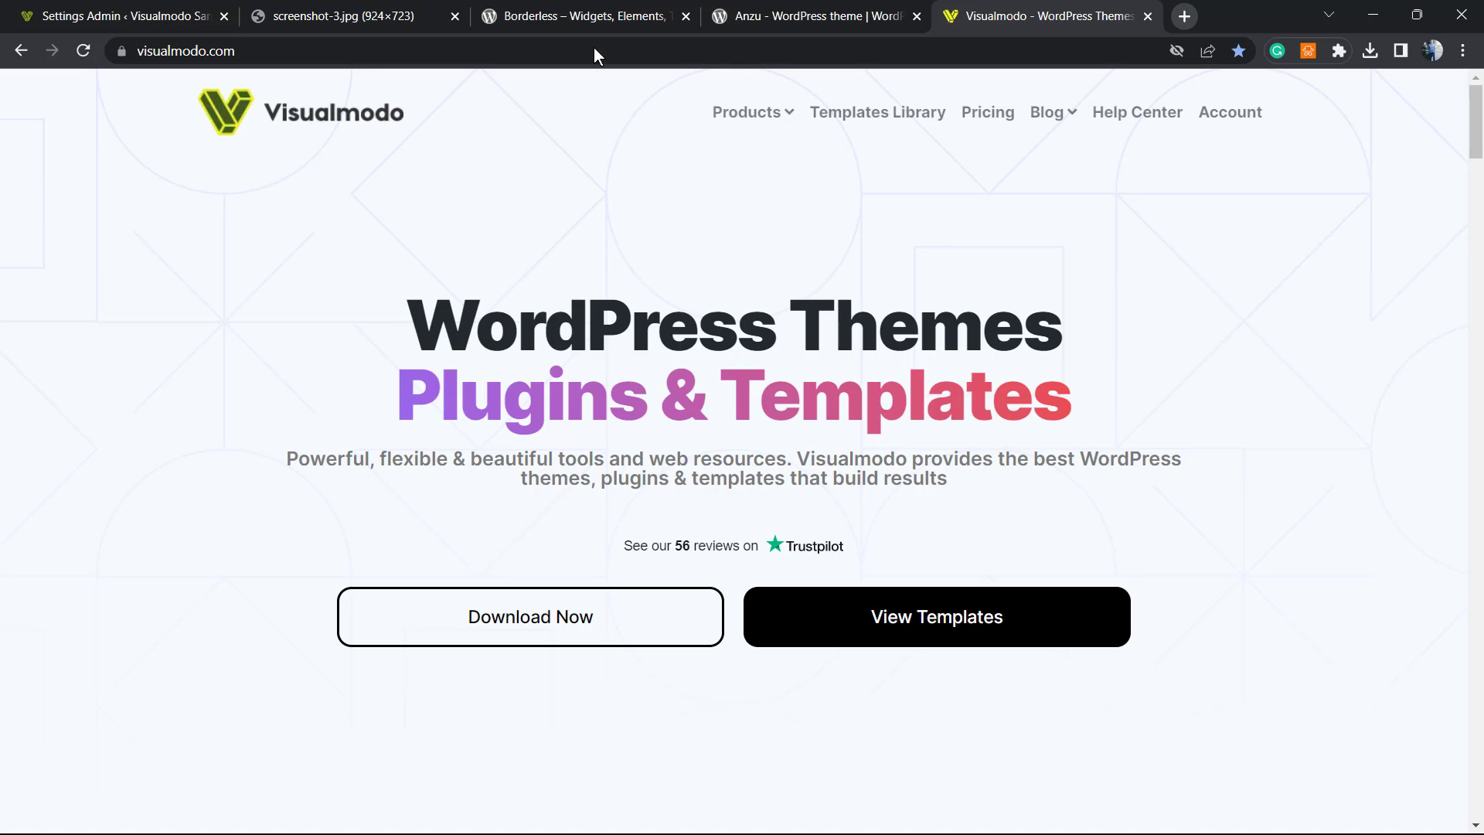
Open Visualmodo's Starter Templates Library to browse templates like Eco Food 2, Lawyer and Biker Club
left_click(807, 169)
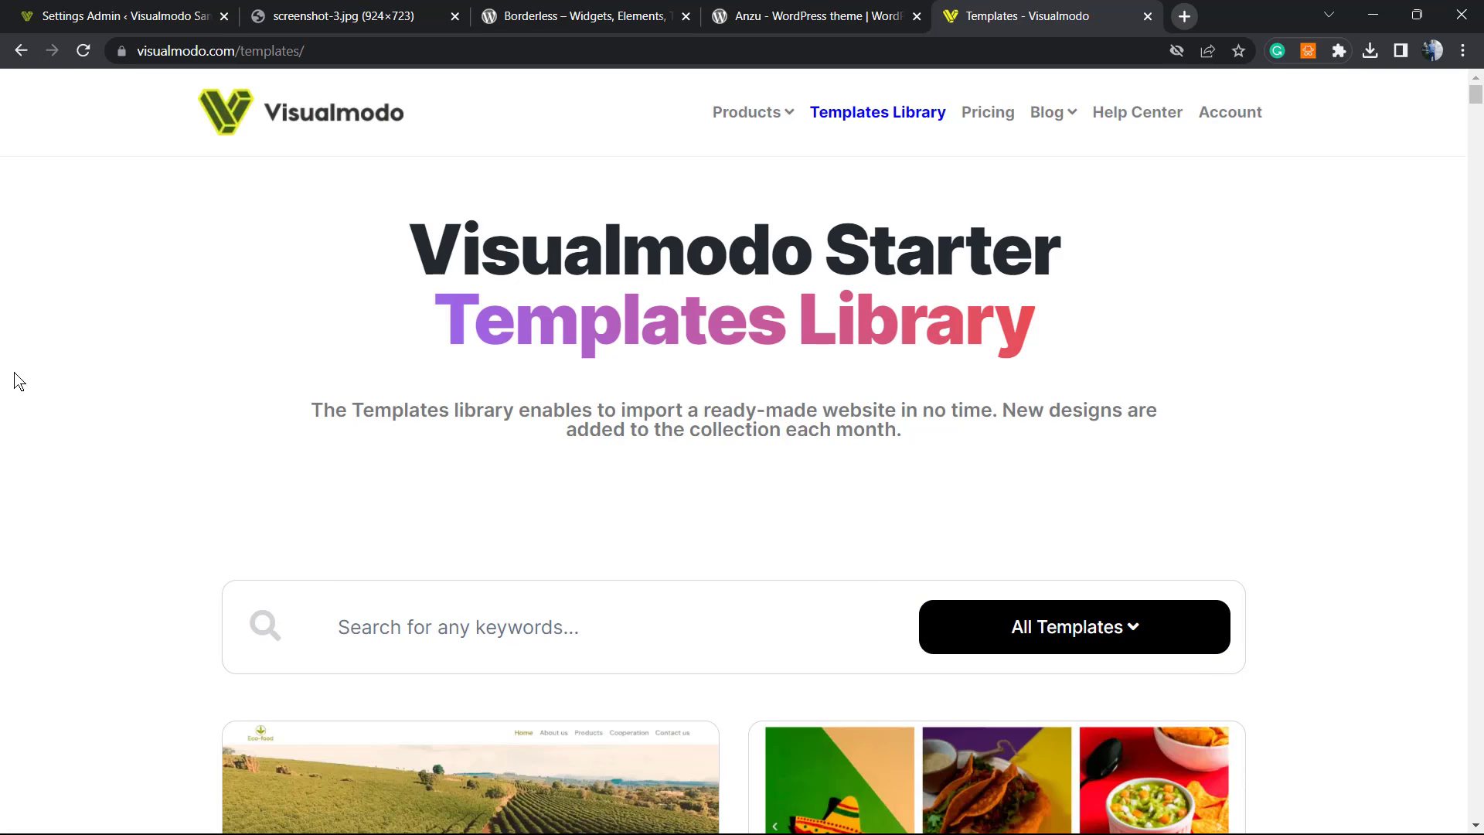
scroll(152, 458, "down", 5)
scroll(131, 456, "down", 3)
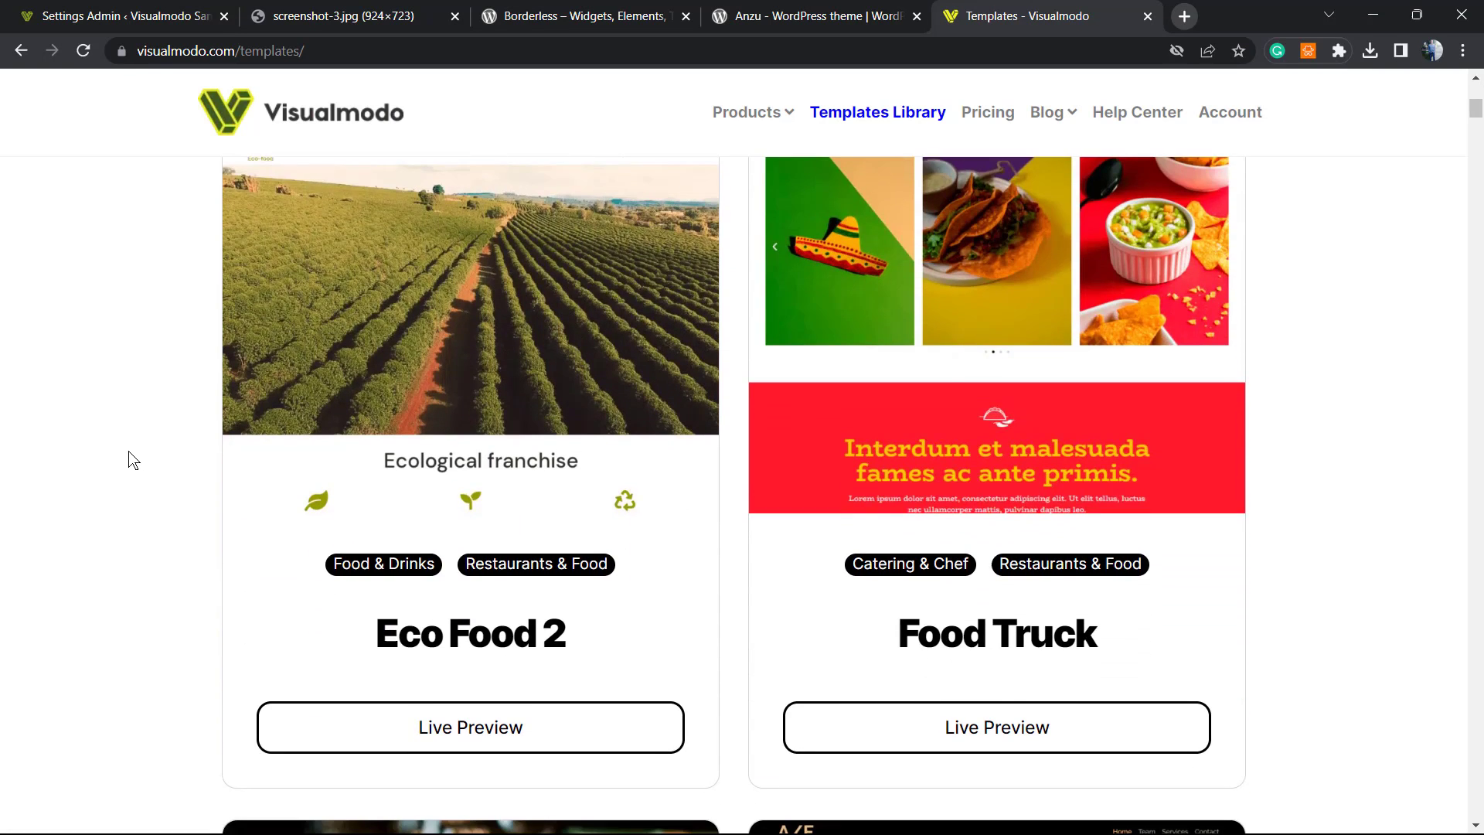
scroll(131, 456, "down", 3)
scroll(132, 456, "down", 4)
scroll(131, 456, "down", 3)
scroll(131, 459, "down", 4)
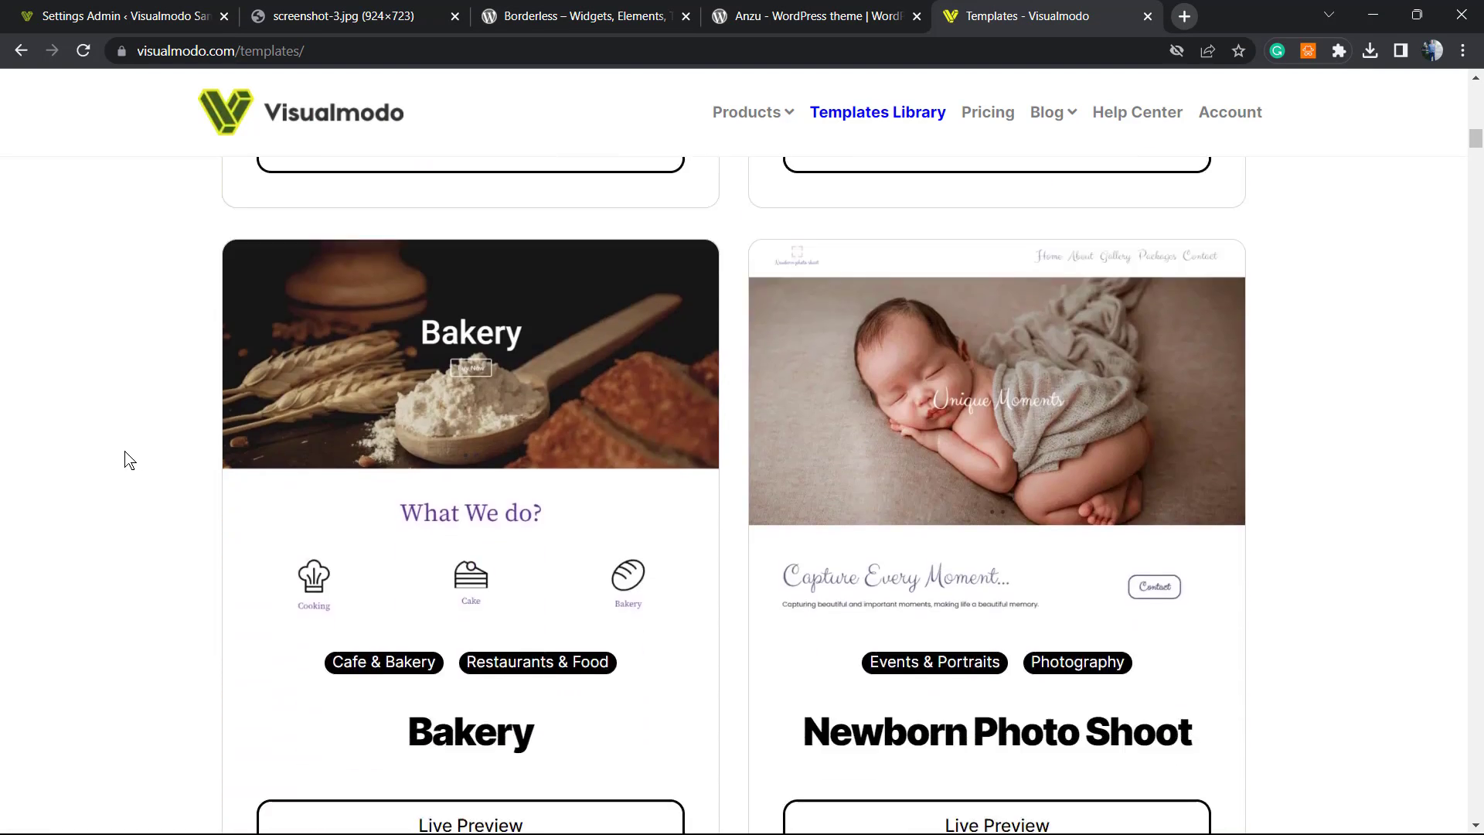
scroll(131, 459, "down", 3)
scroll(132, 459, "down", 3)
scroll(128, 464, "down", 3)
scroll(128, 463, "down", 5)
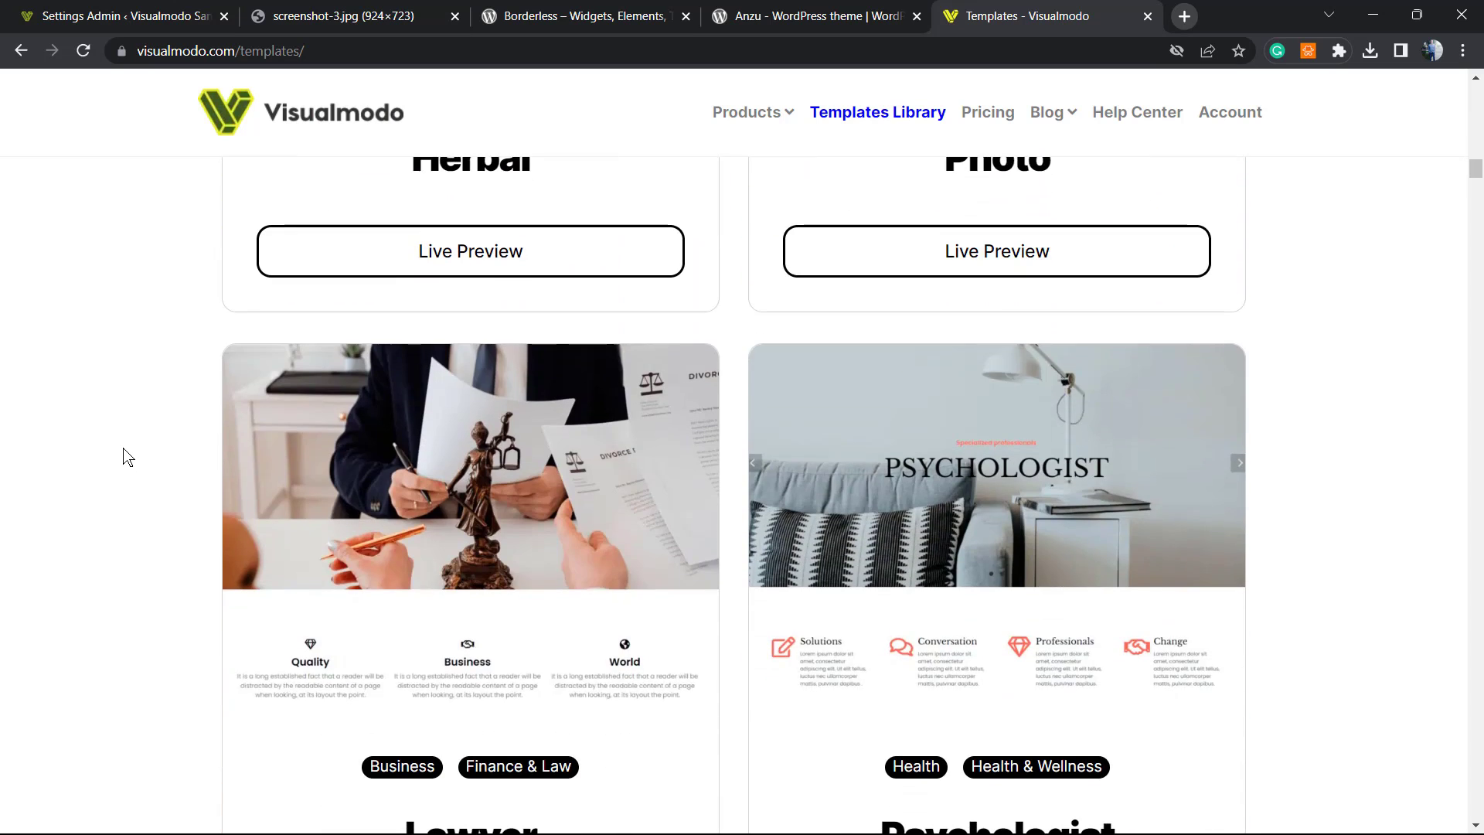
scroll(127, 463, "down", 4)
scroll(129, 464, "down", 2)
scroll(439, 495, "down", 4)
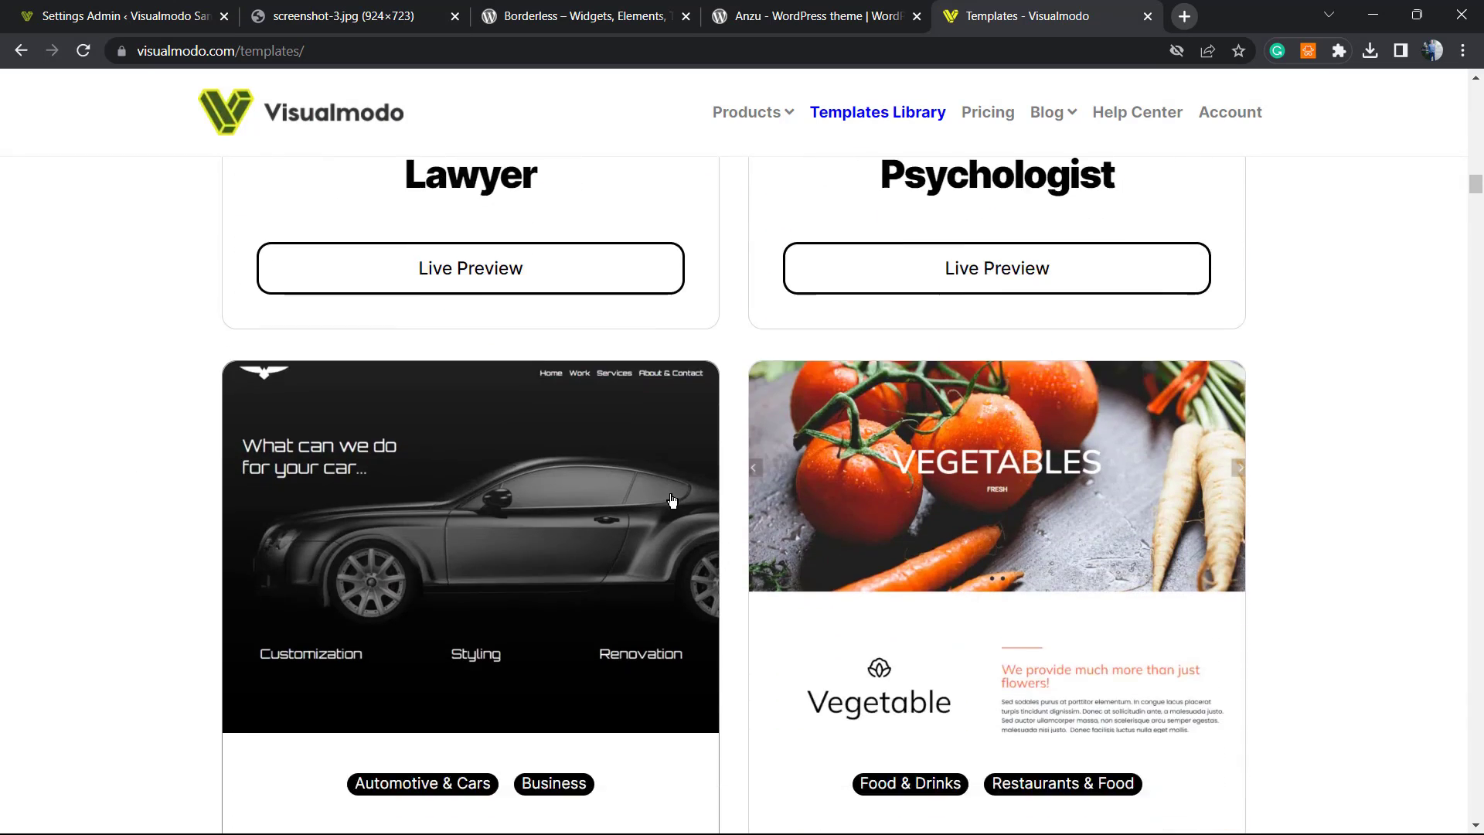
scroll(662, 510, "down", 4)
scroll(672, 510, "down", 4)
scroll(729, 515, "down", 4)
scroll(729, 516, "down", 5)
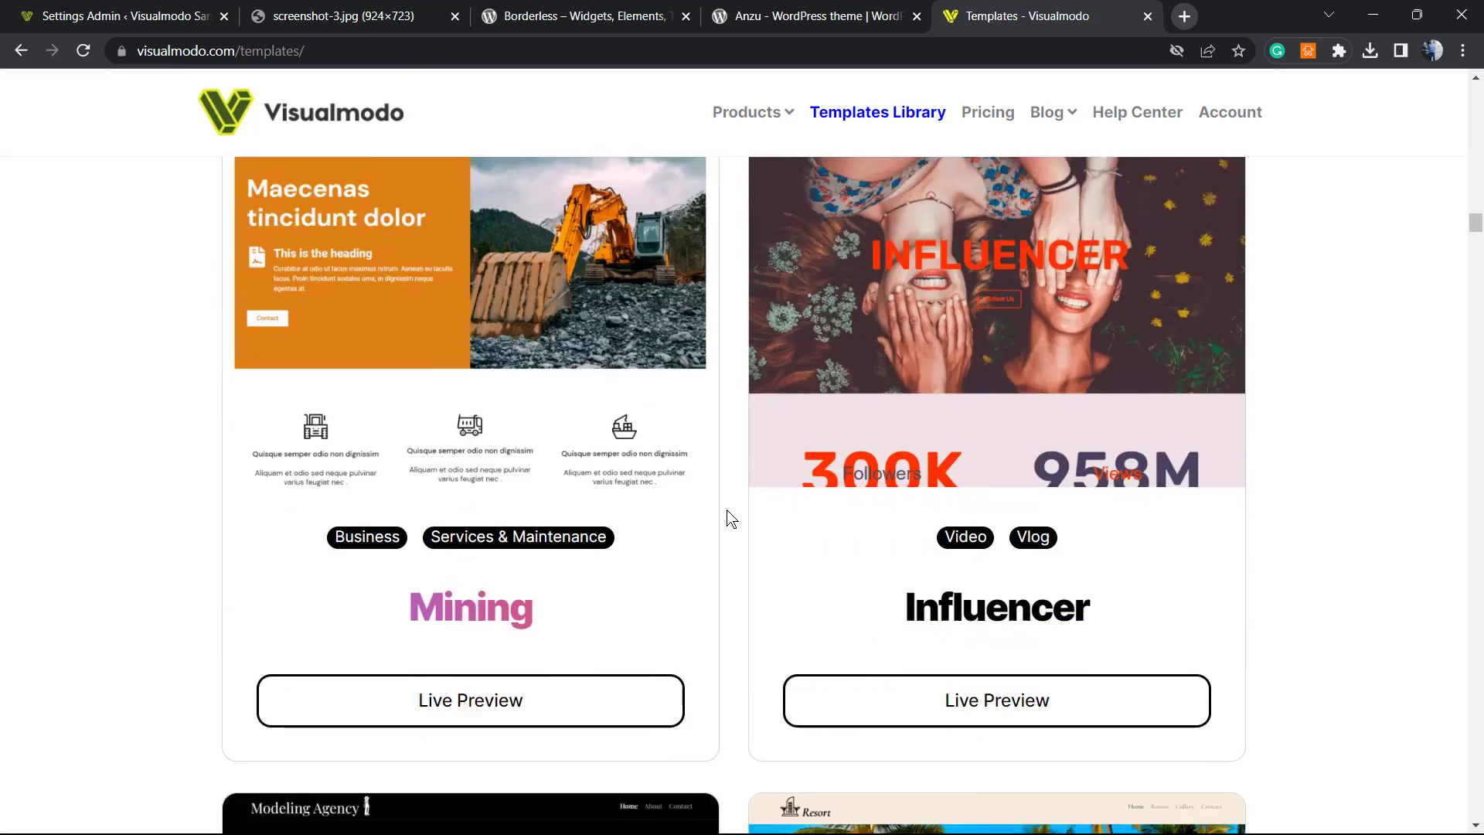
scroll(728, 516, "down", 4)
scroll(728, 515, "down", 3)
scroll(728, 519, "down", 3)
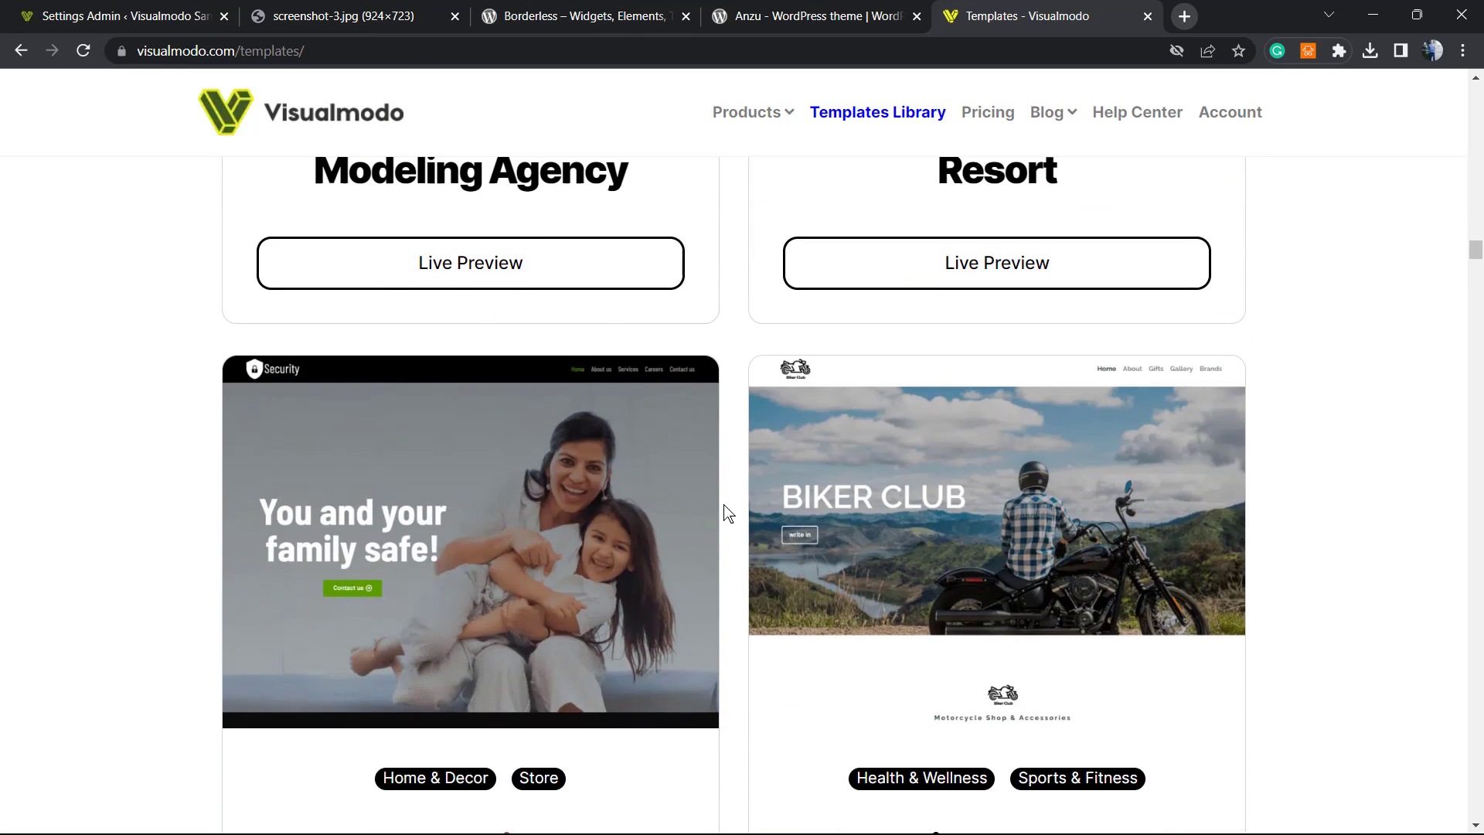